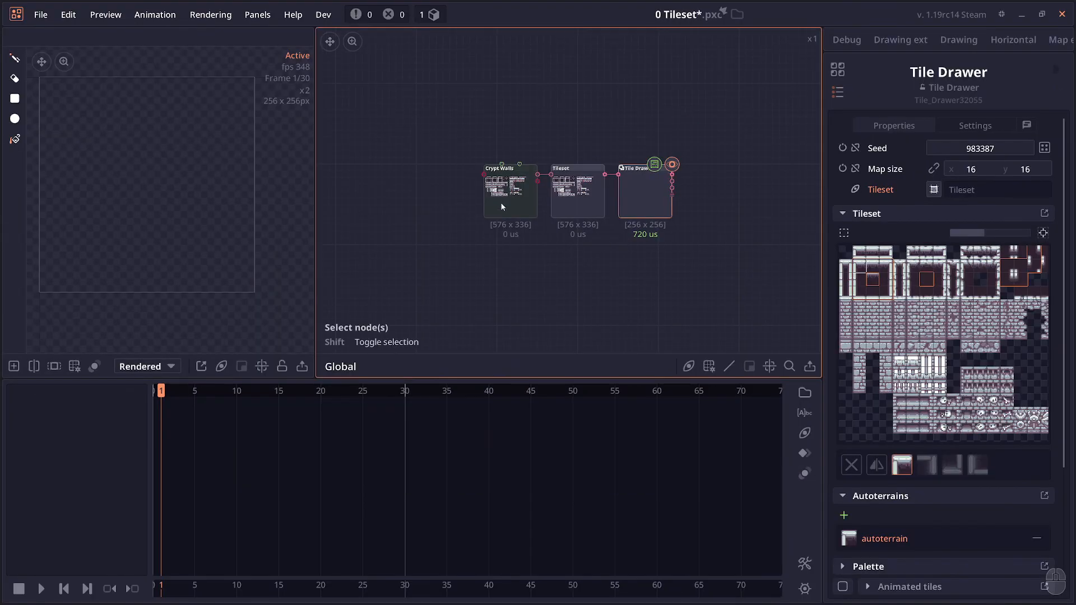
# Step: Review the Crypt Walls image, Tileset and Tile Drawer nodes and how they chain together
pyautogui.click(505, 202)
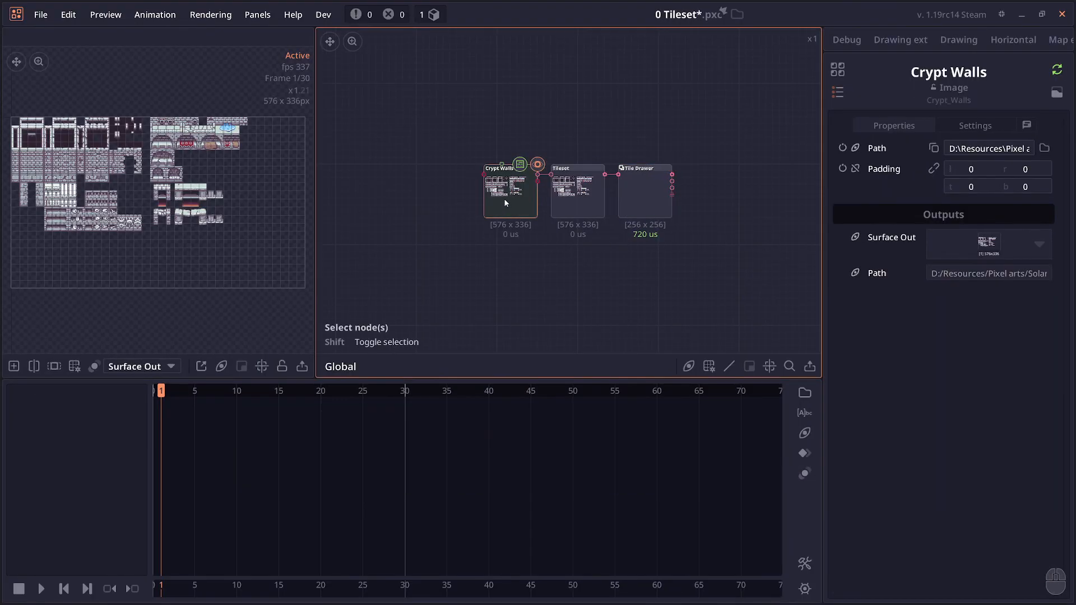
pyautogui.click(564, 205)
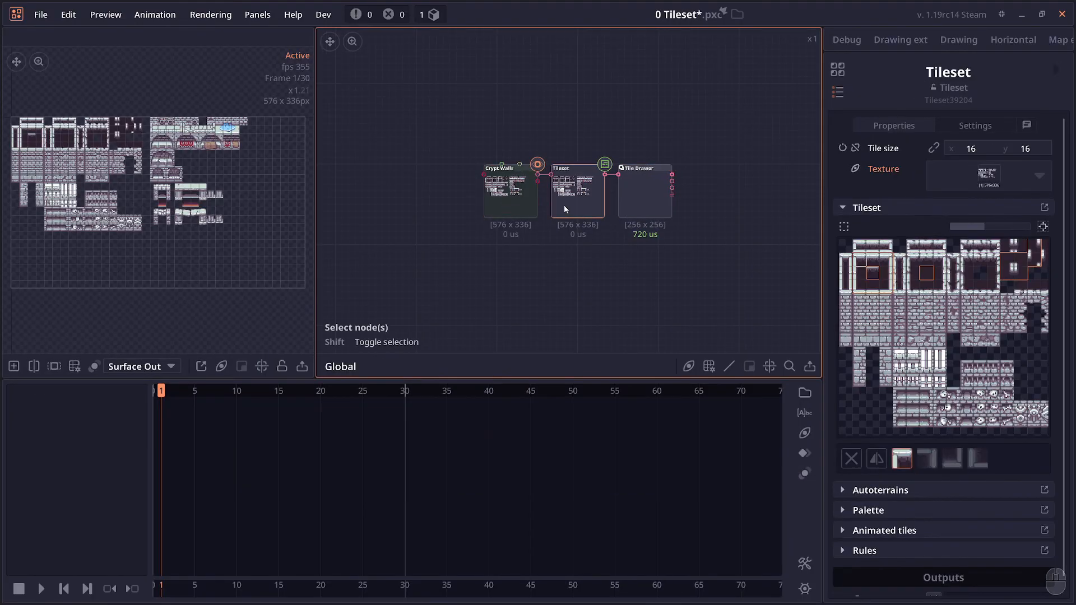
pyautogui.click(628, 198)
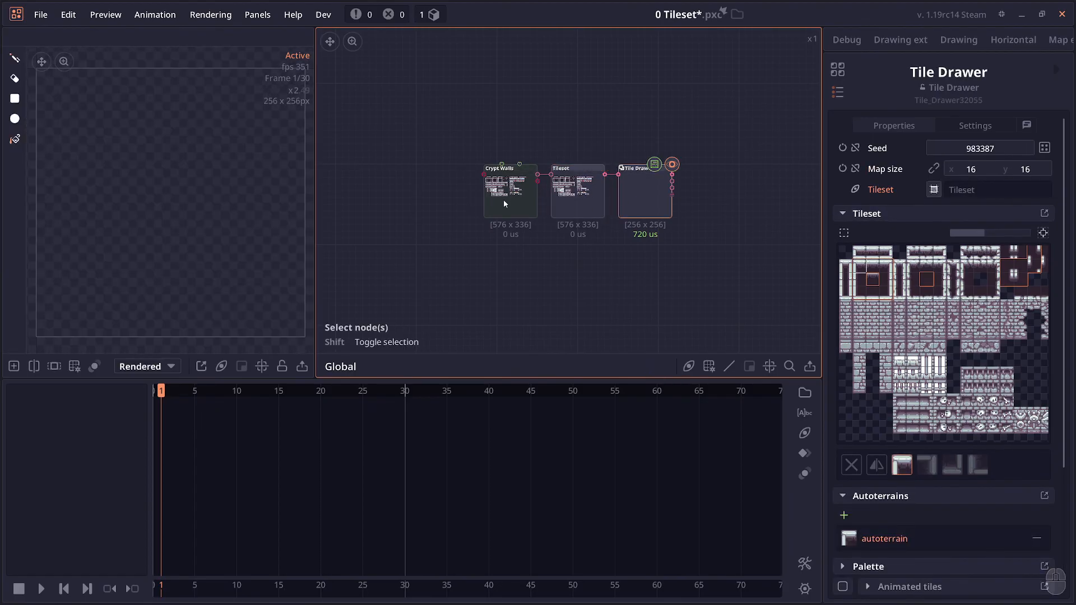
pyautogui.click(513, 199)
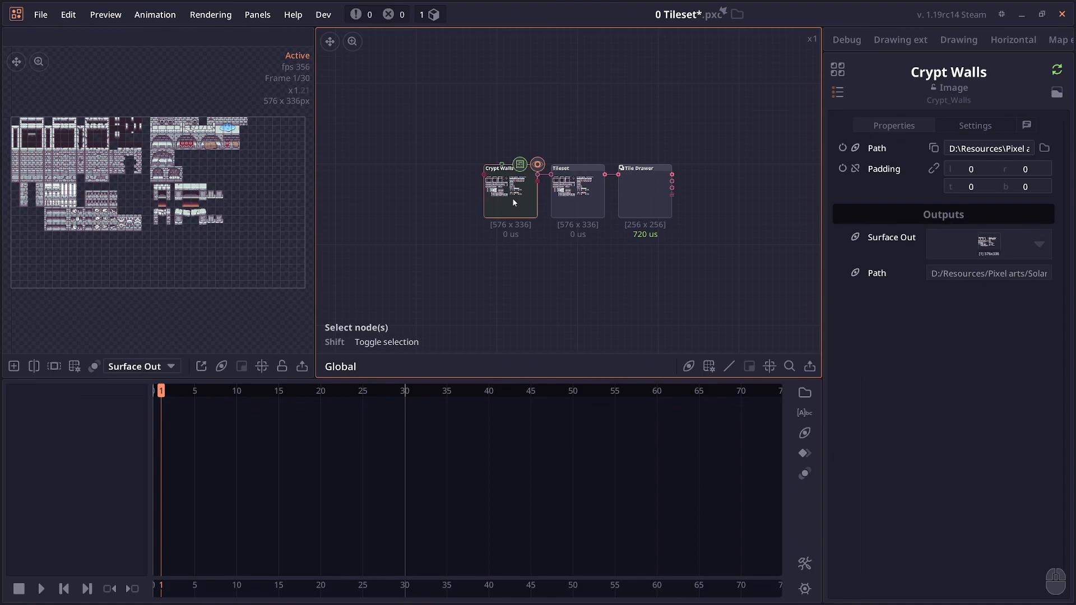
pyautogui.click(582, 202)
pyautogui.scroll(2, 582, 206)
pyautogui.moveTo(582, 207); pyautogui.dragTo(571, 231)
pyautogui.scroll(1, 567, 228)
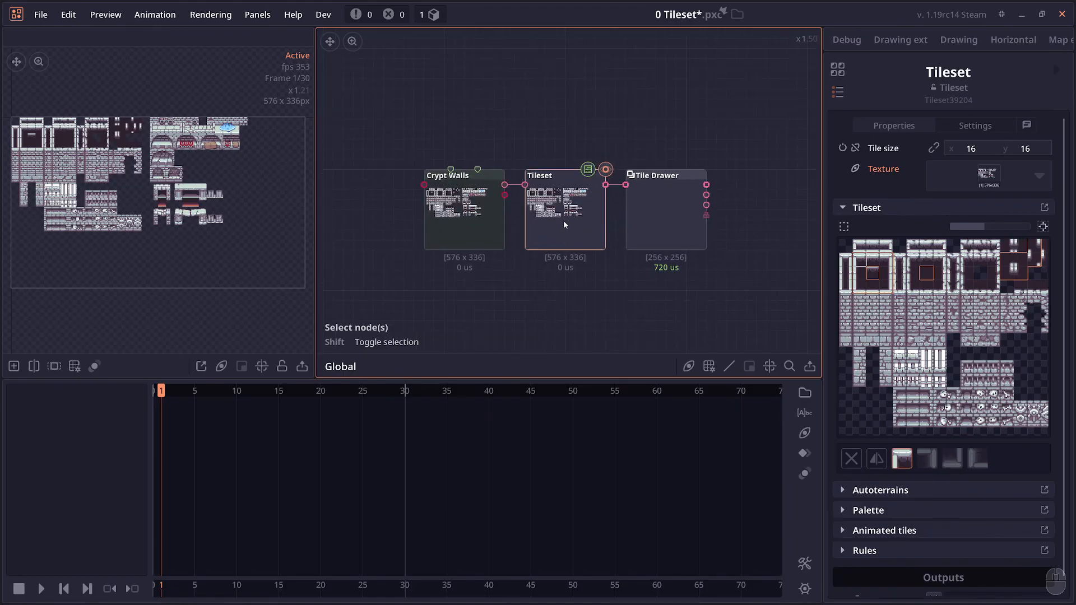
# Step: Examine the Tileset node's Autoterrains, Palette, Animated tiles and Rules sections
pyautogui.scroll(-1, 907, 420)
pyautogui.click(892, 474)
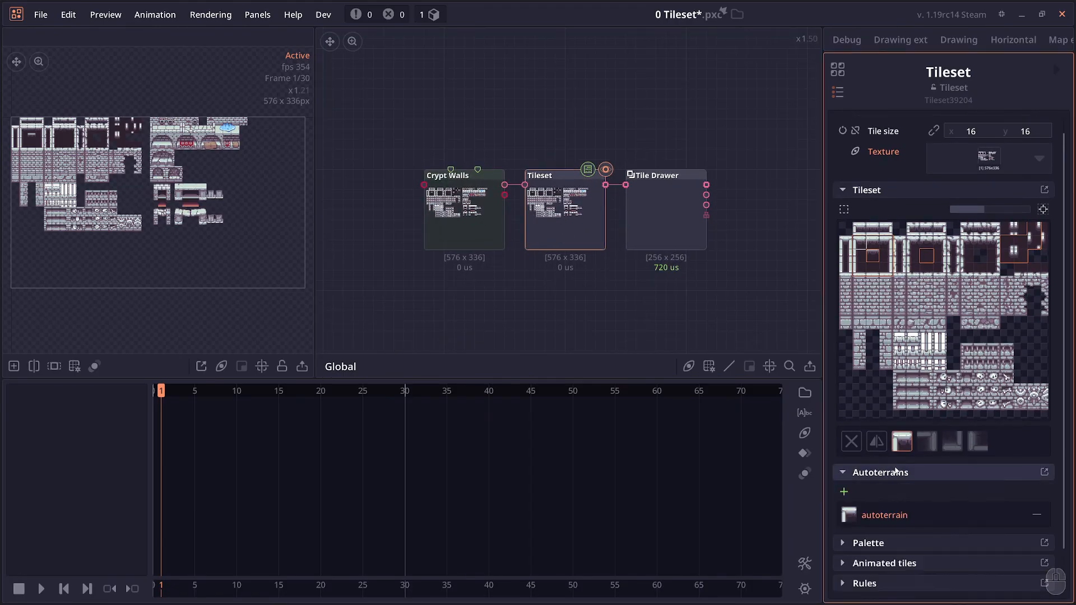
pyautogui.scroll(-2, 880, 471)
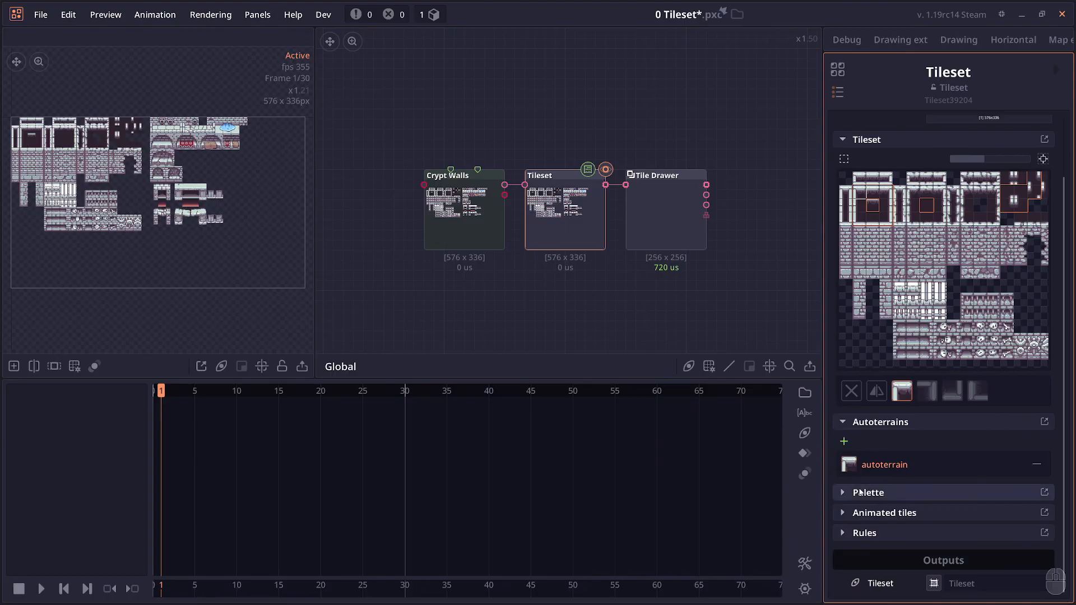
pyautogui.click(859, 491)
pyautogui.scroll(-3, 859, 482)
pyautogui.click(874, 360)
pyautogui.click(885, 512)
pyautogui.click(886, 531)
pyautogui.scroll(-2, 887, 509)
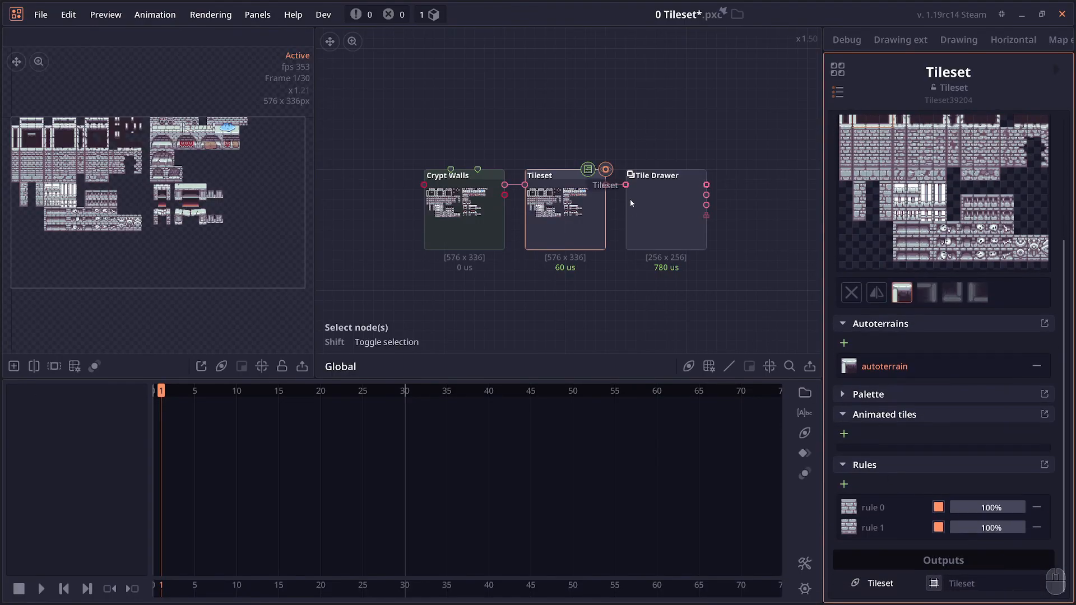
# Step: Paint autoterrain wall tiles across the Tile Drawer's empty map with a size 2 brush
pyautogui.click(679, 225)
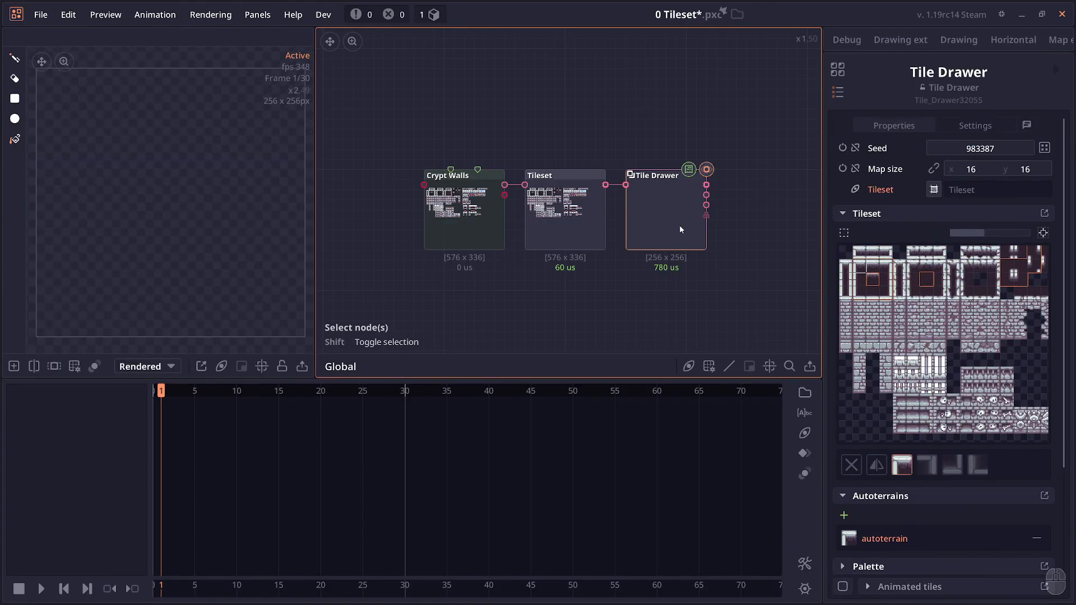
pyautogui.click(15, 58)
pyautogui.moveTo(78, 112)
pyautogui.mouseDown()
pyautogui.moveTo(137, 110)
pyautogui.moveTo(71, 115)
pyautogui.mouseUp()
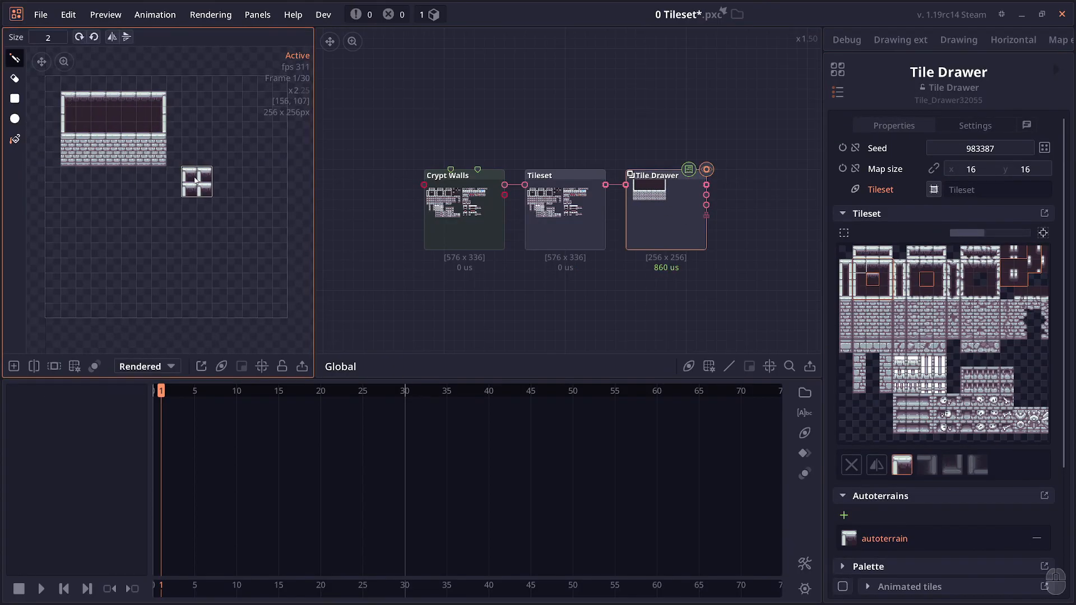
pyautogui.moveTo(211, 135)
pyautogui.mouseDown()
pyautogui.moveTo(257, 168)
pyautogui.moveTo(226, 205)
pyautogui.moveTo(212, 181)
pyautogui.moveTo(182, 210)
pyautogui.moveTo(193, 232)
pyautogui.moveTo(235, 179)
pyautogui.moveTo(241, 205)
pyautogui.moveTo(222, 227)
pyautogui.moveTo(168, 246)
pyautogui.moveTo(155, 226)
pyautogui.moveTo(132, 241)
pyautogui.mouseUp()
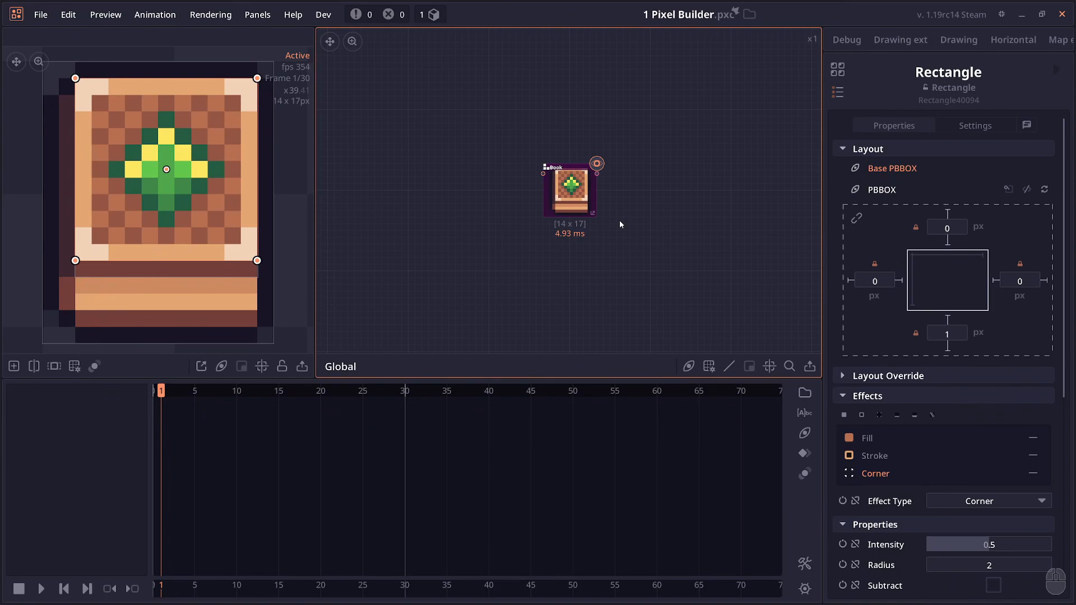
# Step: Open the Book pixel builder in the 1 Pixel Builder project and examine the layout of its base Round Rectangle and PB Box
pyautogui.click(581, 207)
pyautogui.doubleClick(581, 206)
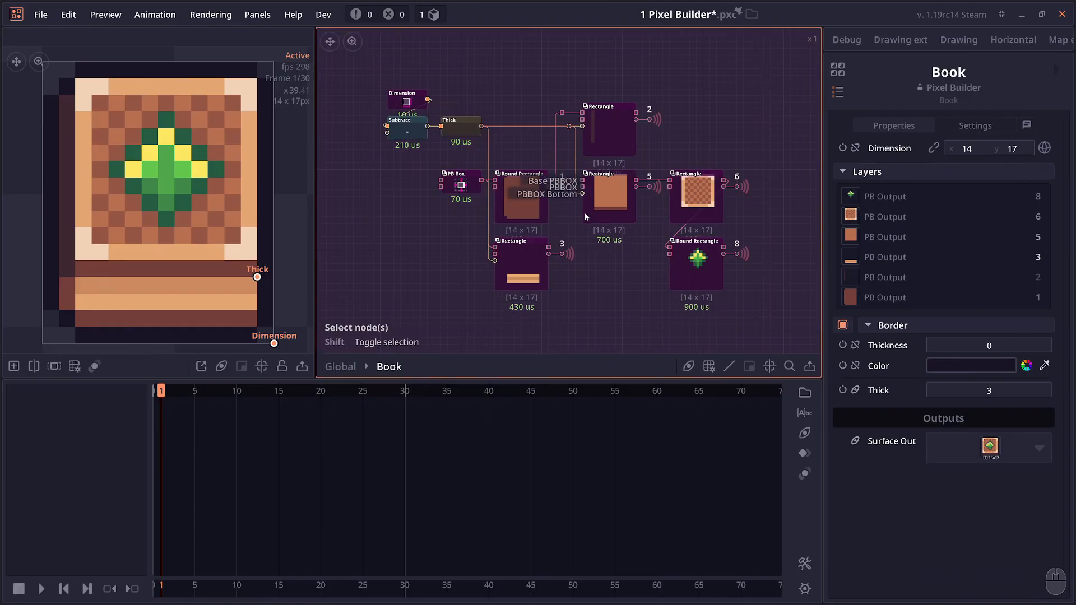
pyautogui.click(521, 209)
pyautogui.scroll(1, 442, 202)
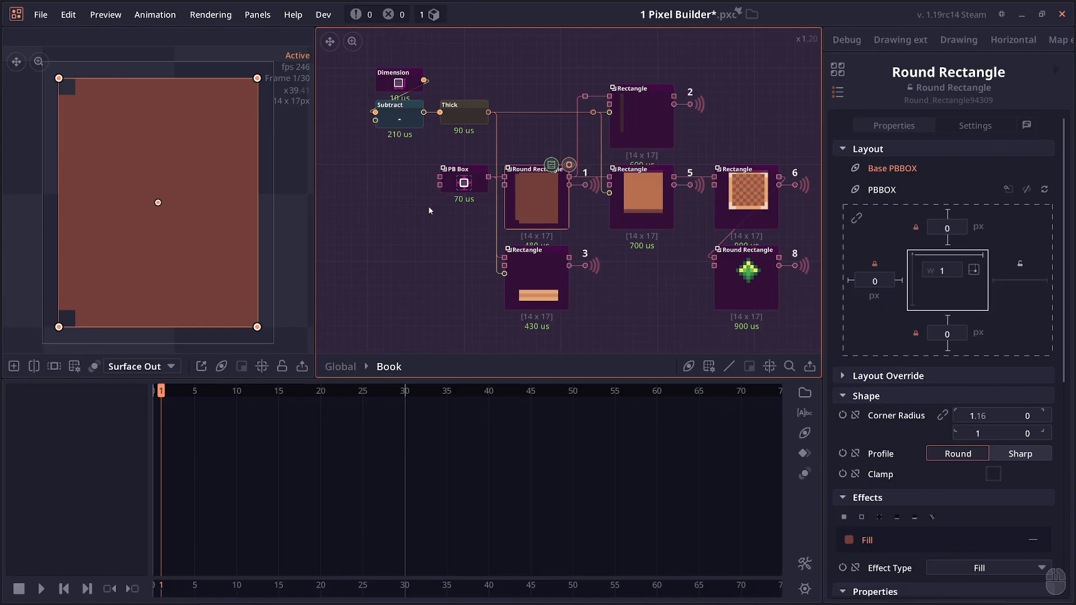
pyautogui.scroll(-1, 232, 207)
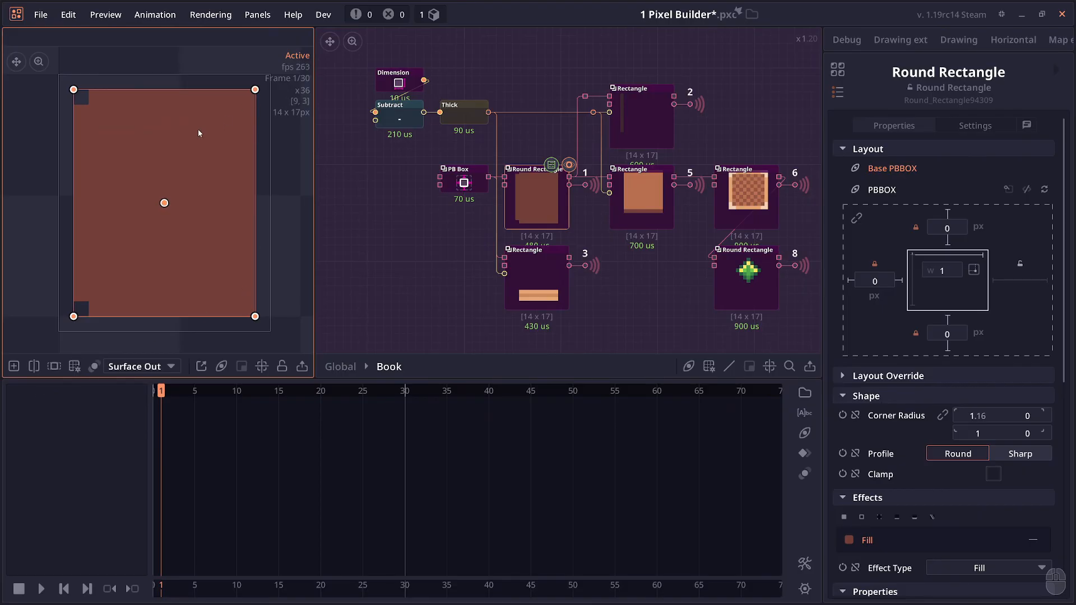
pyautogui.click(451, 173)
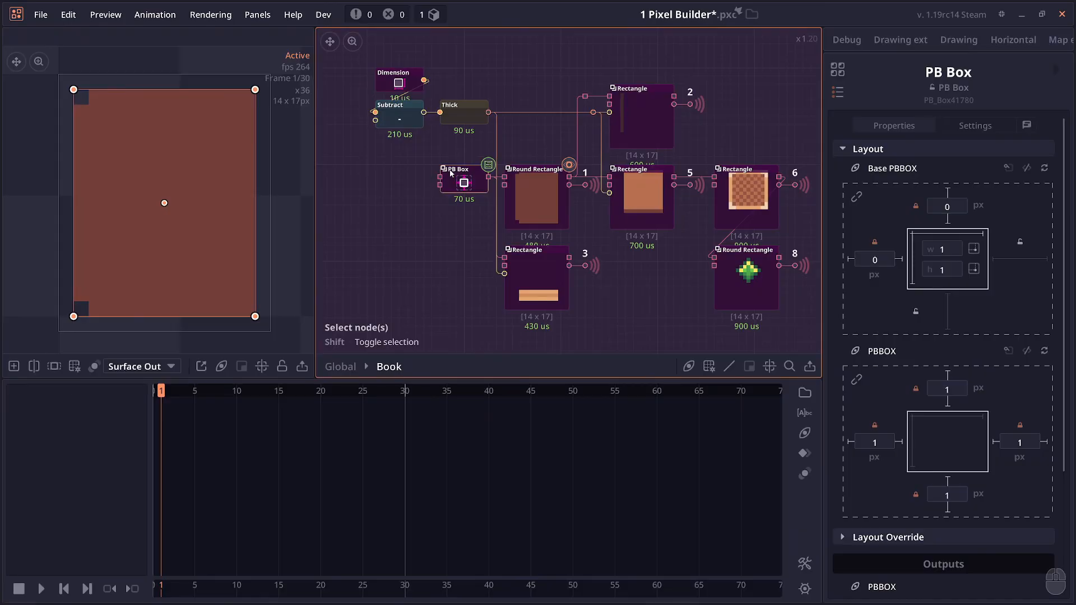
pyautogui.scroll(-2, 919, 325)
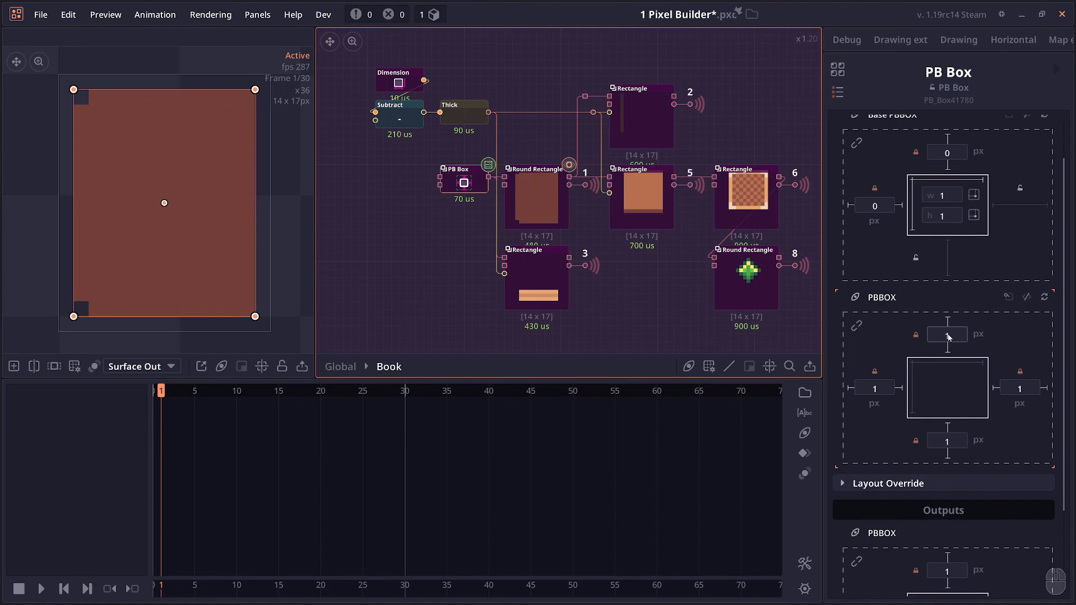
pyautogui.scroll(1, 945, 325)
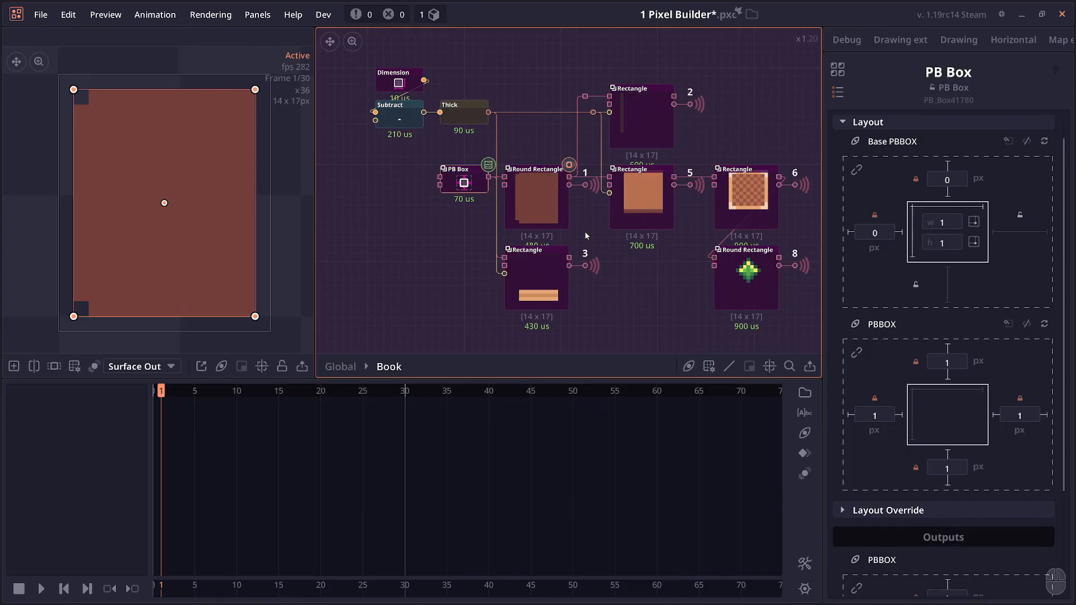
# Step: Examine the layout and effects of the rectangle nodes that form the Book's layers, including the green gem
pyautogui.moveTo(586, 236); pyautogui.dragTo(540, 263)
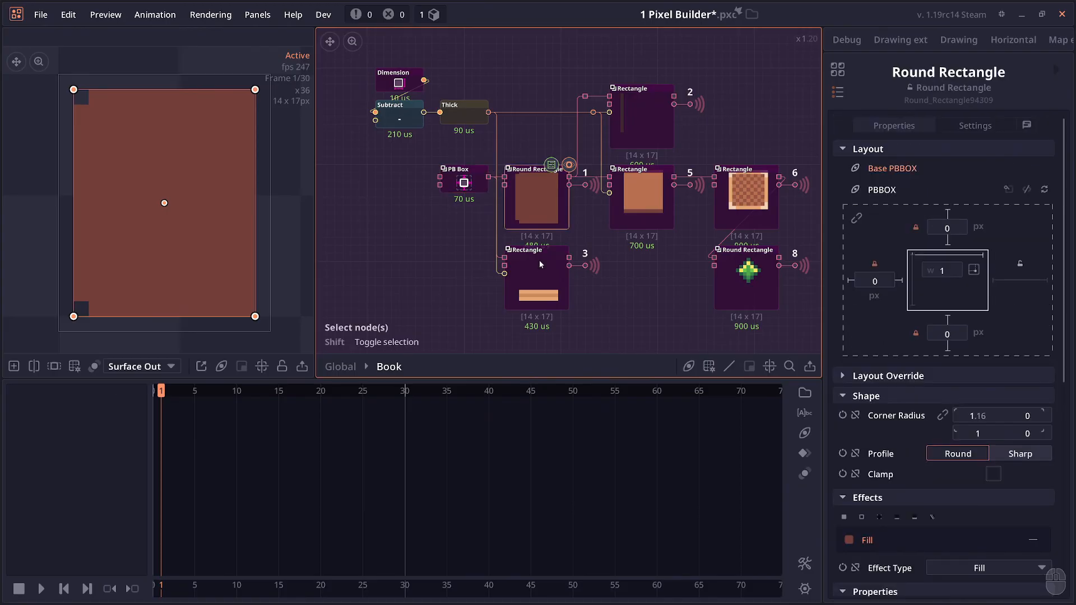
pyautogui.click(542, 271)
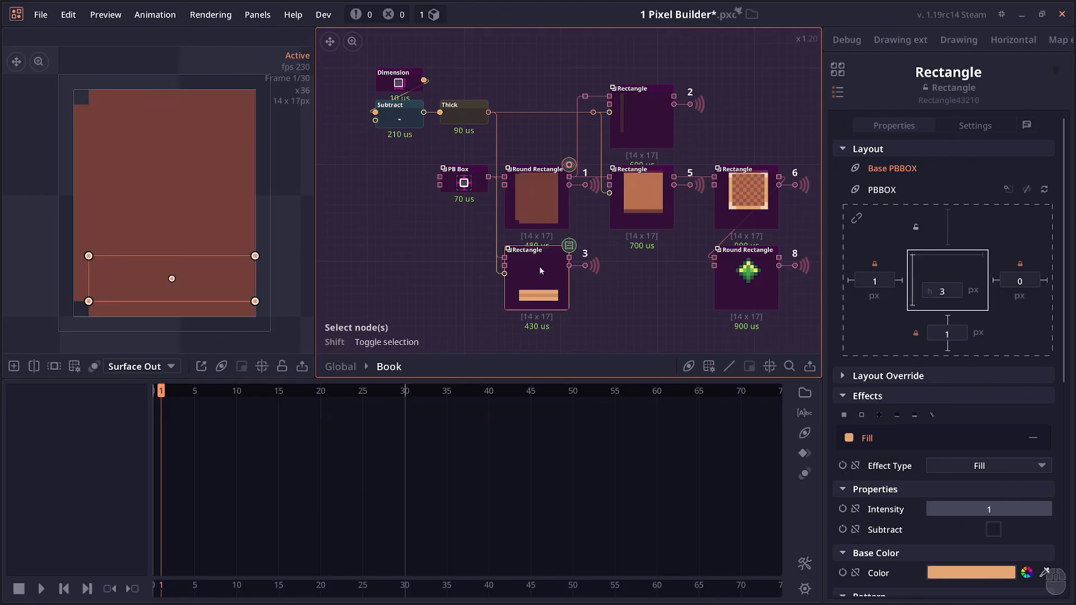
pyautogui.click(621, 220)
pyautogui.click(762, 297)
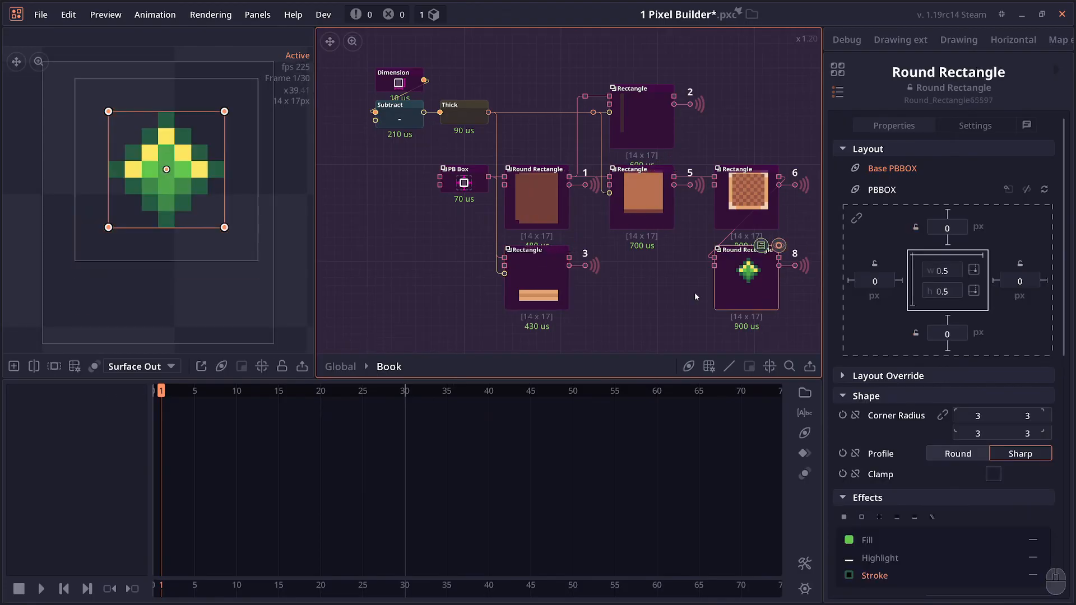
pyautogui.moveTo(557, 250); pyautogui.dragTo(536, 217)
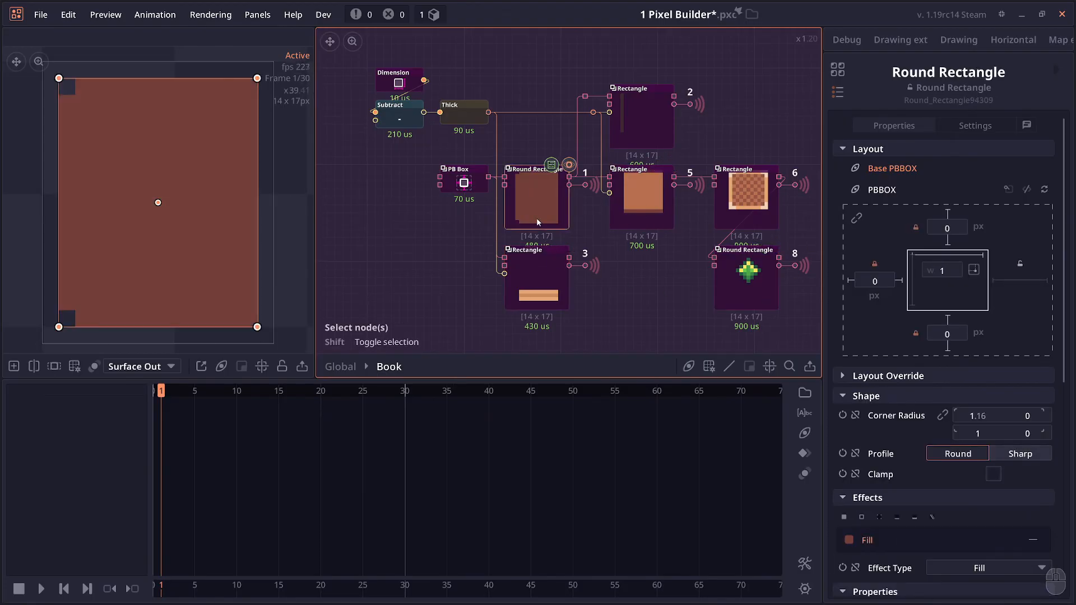
pyautogui.click(650, 137)
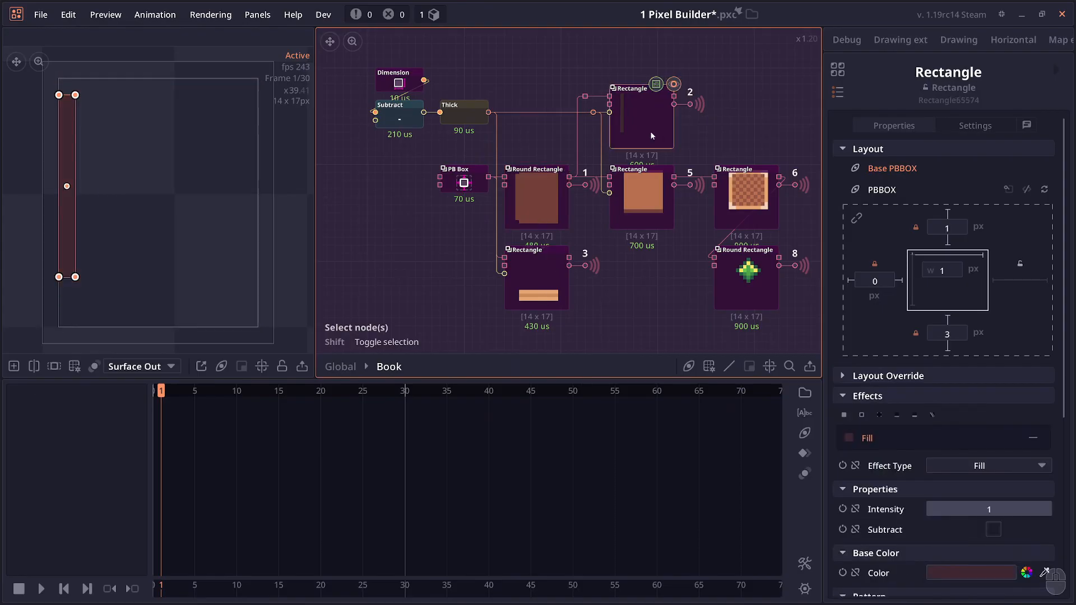
pyautogui.click(747, 196)
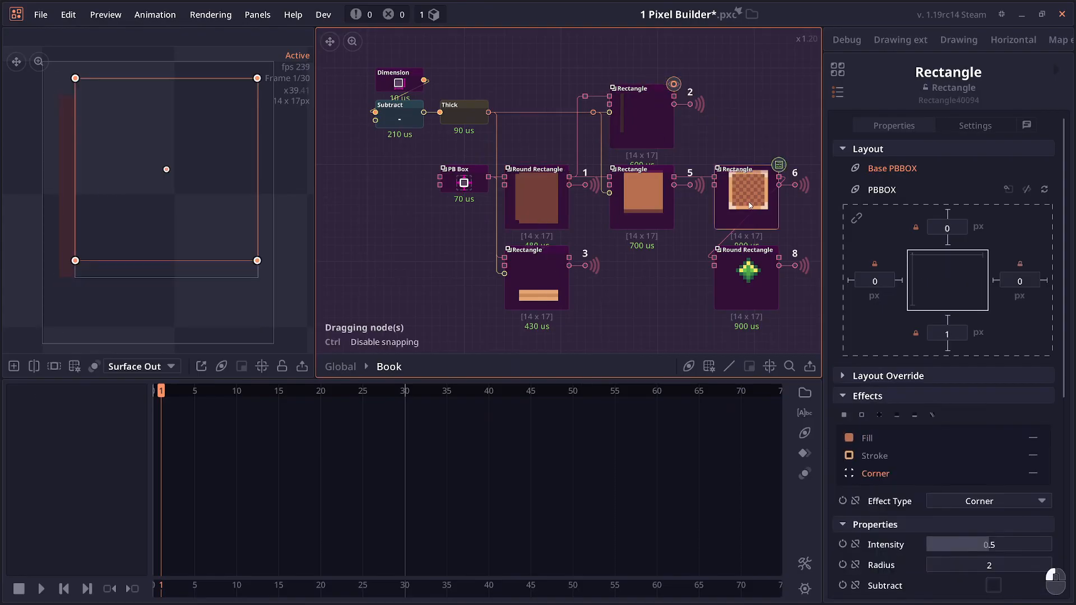
pyautogui.click(650, 282)
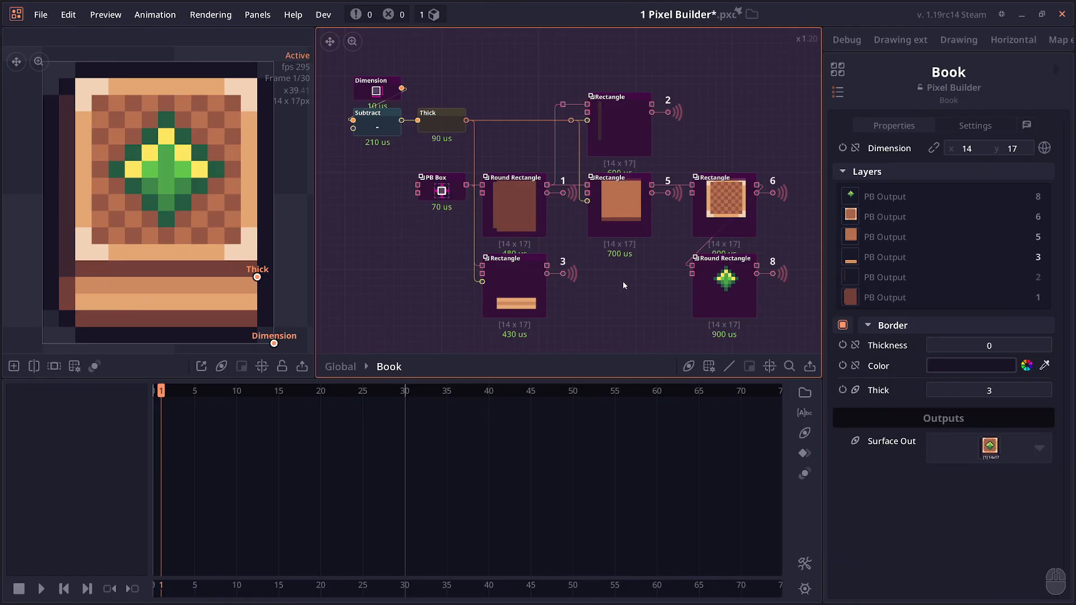
# Step: Return to the global graph and resize the Book to 19 x 21 px with Thick set to 2
pyautogui.doubleClick(623, 285)
pyautogui.click(580, 205)
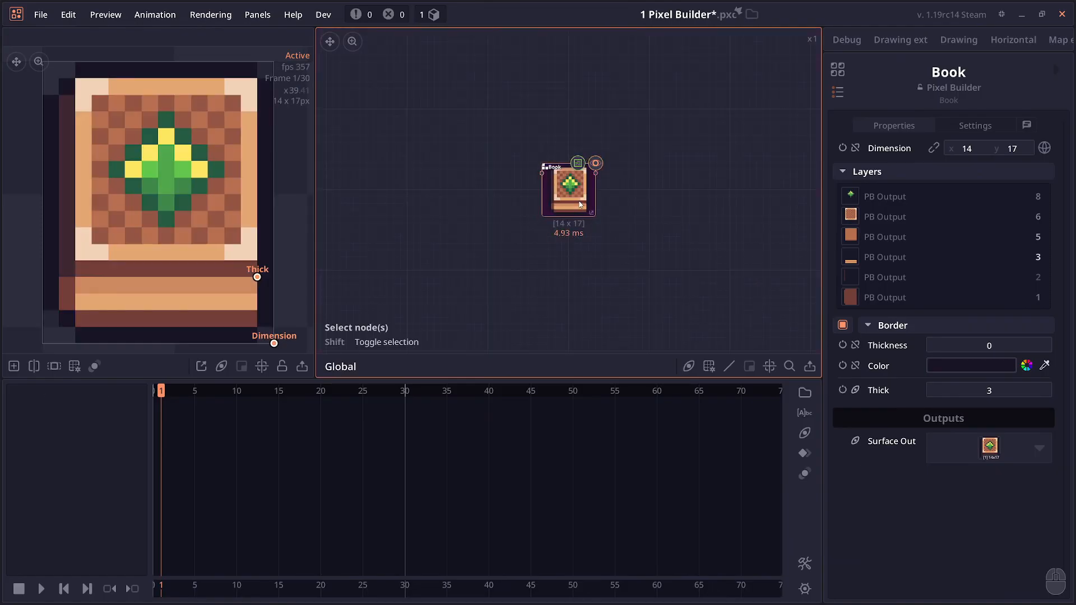
pyautogui.scroll(-3, 270, 190)
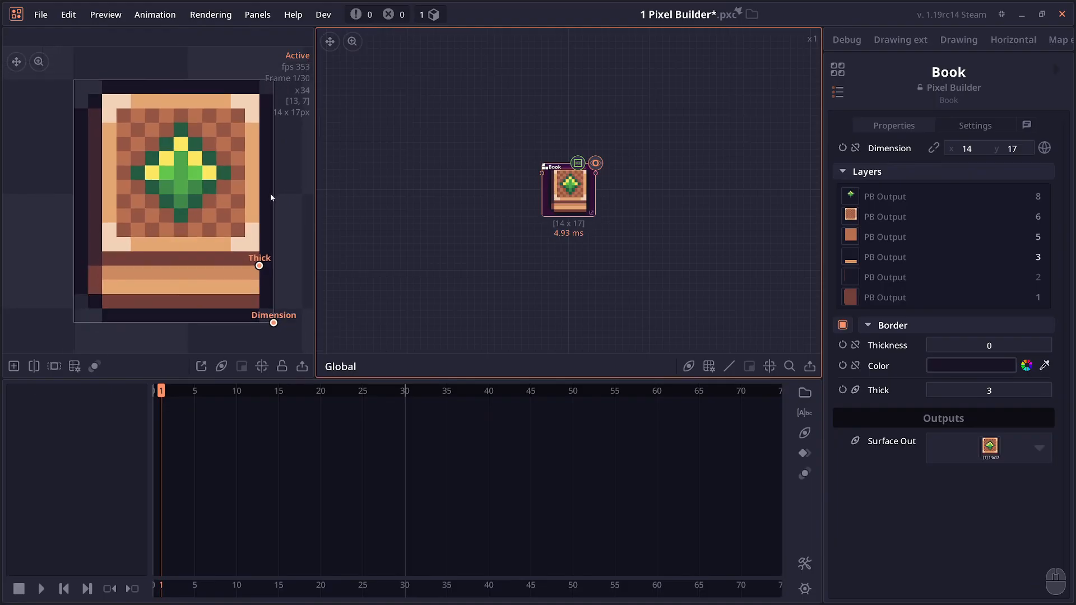
pyautogui.scroll(-1, 235, 203)
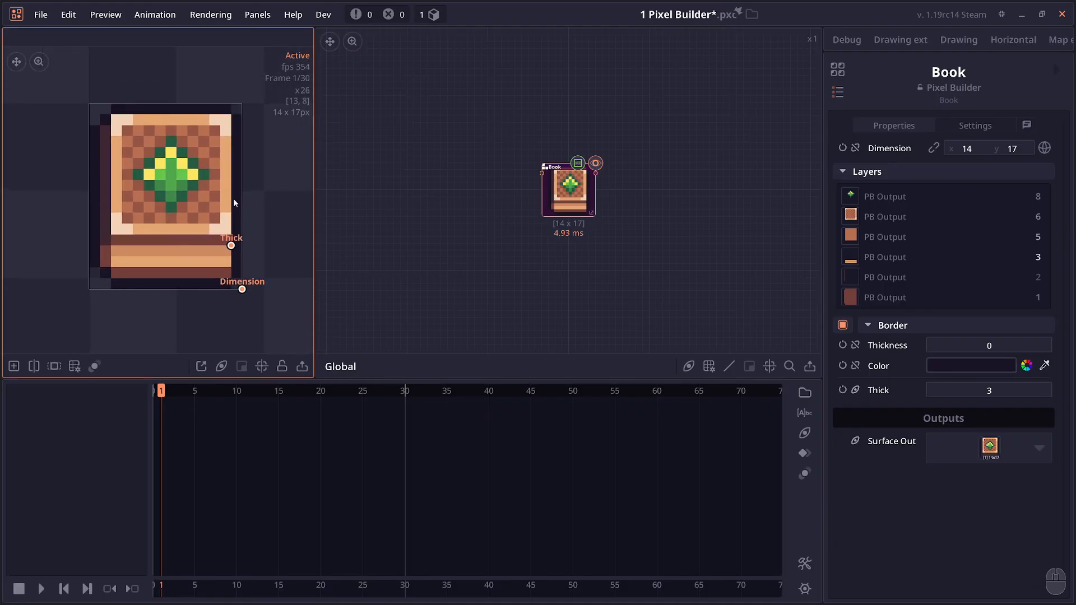
pyautogui.moveTo(234, 200)
pyautogui.mouseDown()
pyautogui.moveTo(239, 186)
pyautogui.moveTo(222, 186)
pyautogui.mouseUp()
pyautogui.moveTo(230, 276); pyautogui.dragTo(271, 301)
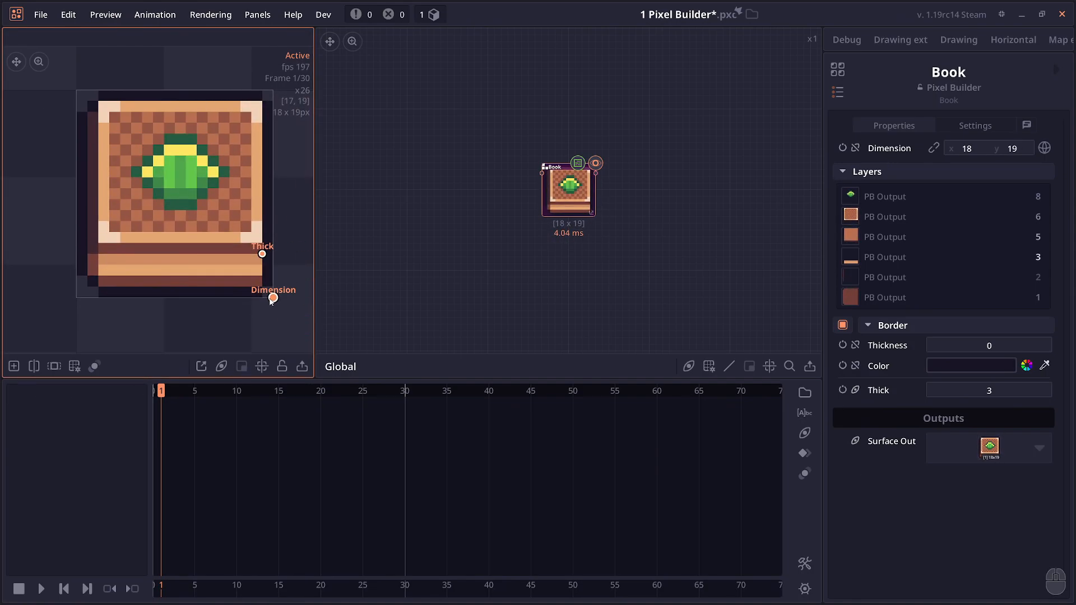
pyautogui.moveTo(270, 301)
pyautogui.mouseDown()
pyautogui.moveTo(255, 296)
pyautogui.moveTo(285, 323)
pyautogui.moveTo(257, 293)
pyautogui.mouseUp()
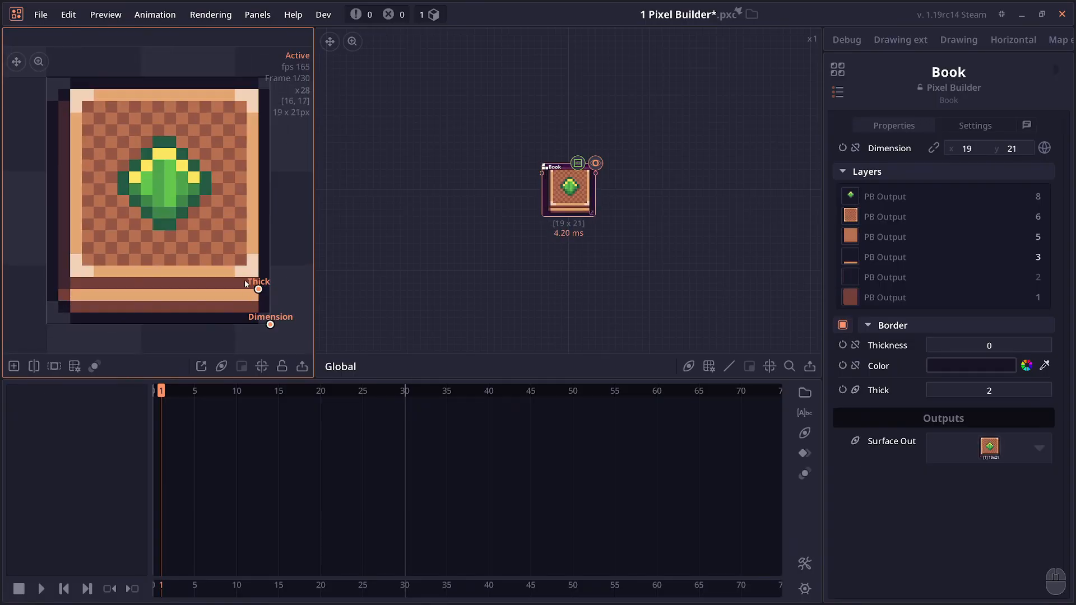
pyautogui.moveTo(267, 296); pyautogui.dragTo(262, 254)
pyautogui.scroll(-2, 164, 260)
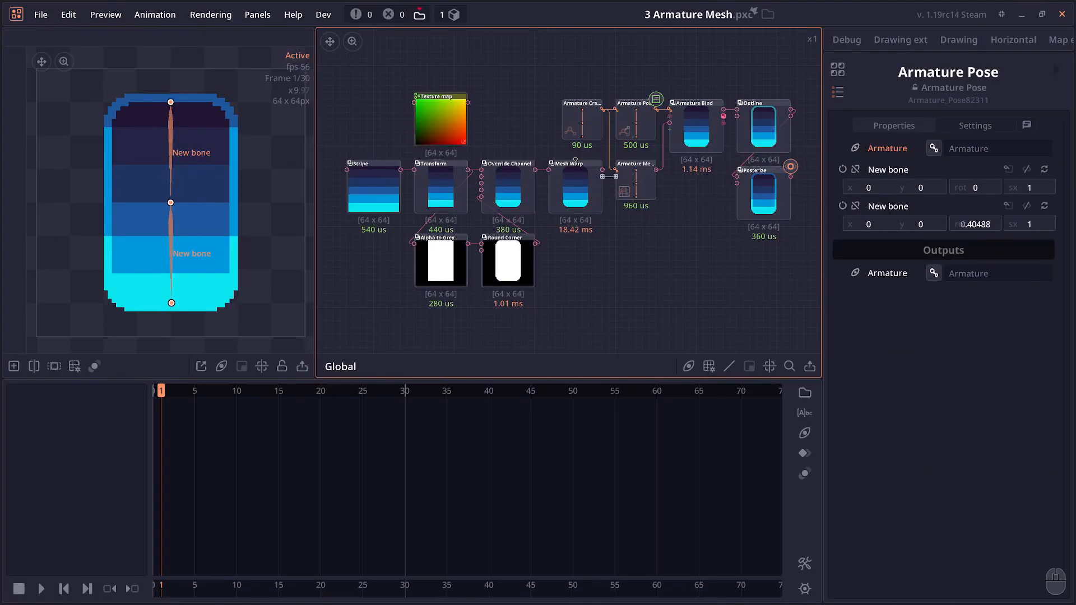
# Step: Examine the Armature Create, Mesh Warp and Armature Mesh Rig nodes in the 3 Armature Mesh project
pyautogui.click(581, 121)
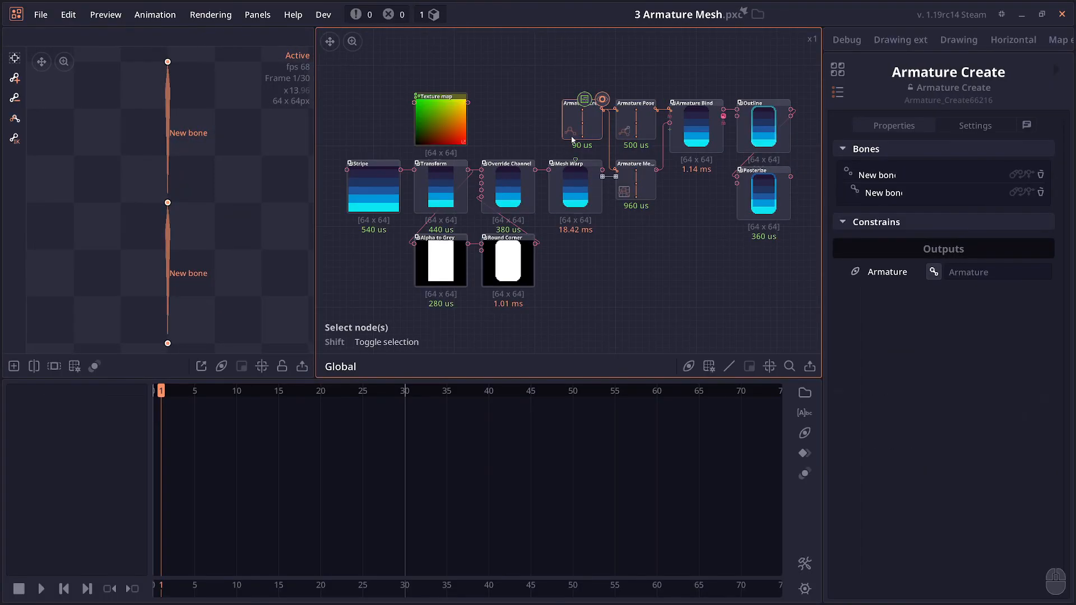
pyautogui.click(573, 189)
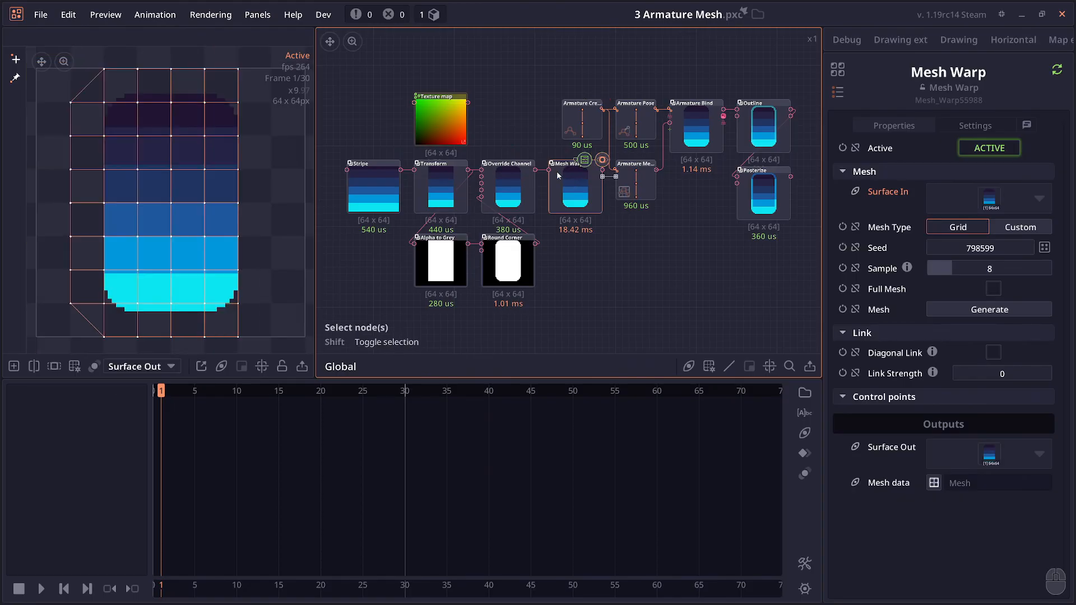
pyautogui.click(625, 194)
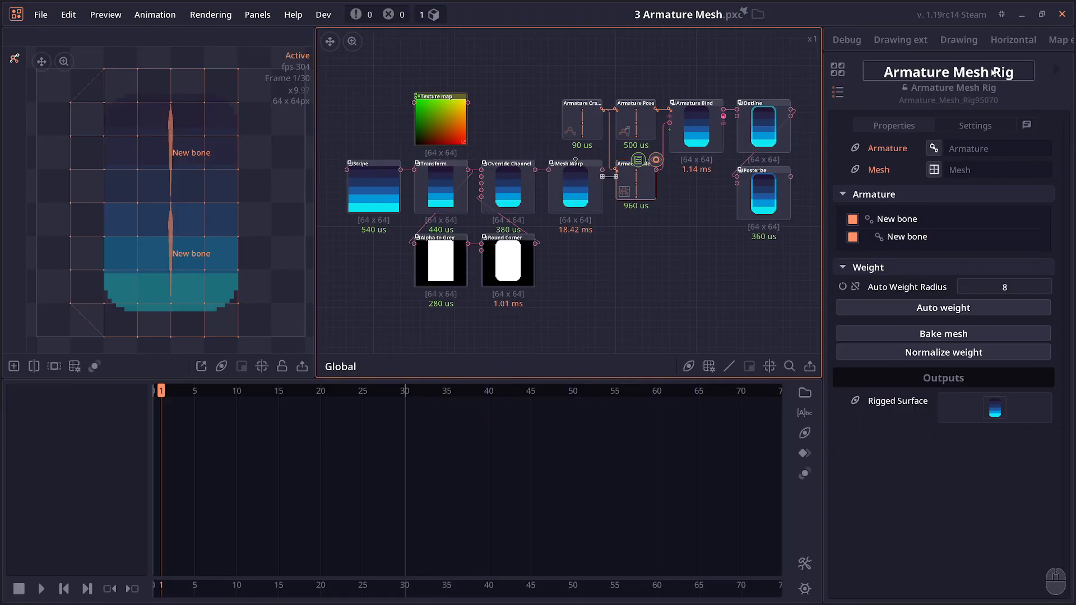
pyautogui.scroll(1, 618, 232)
pyautogui.scroll(1, 593, 240)
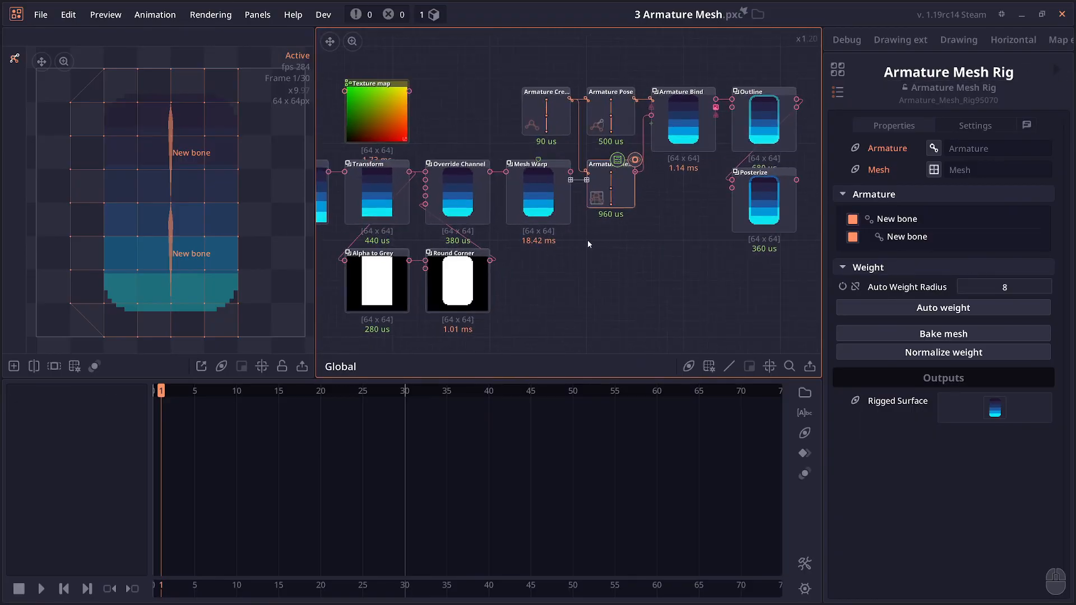
pyautogui.click(562, 196)
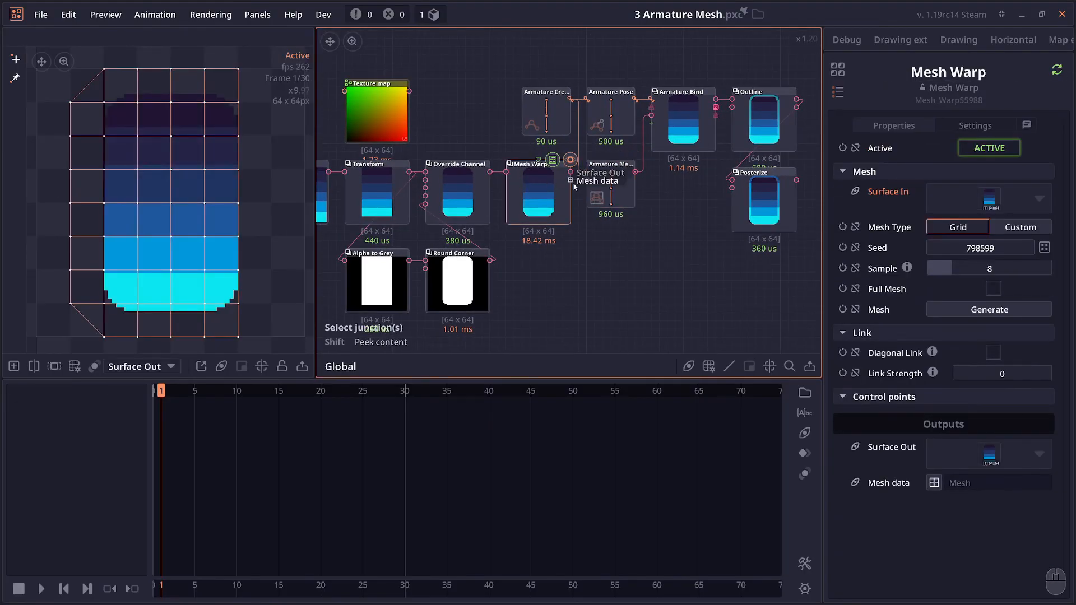
# Step: Examine the bones in Armature Create, each bone's weights in Armature Mesh Rig, and the Armature Bind settings
pyautogui.click(546, 115)
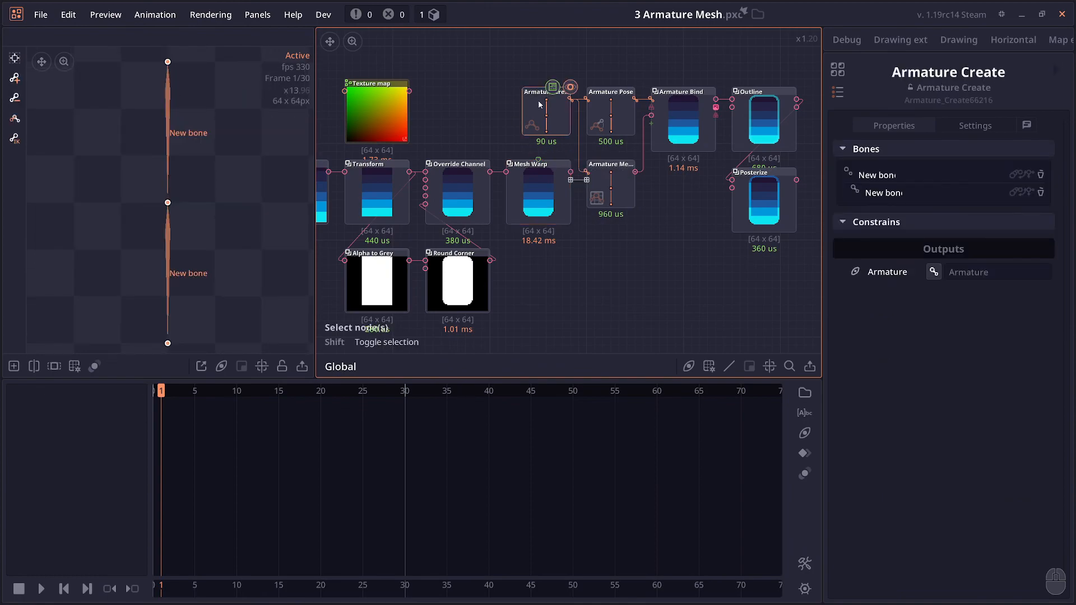
pyautogui.click(608, 190)
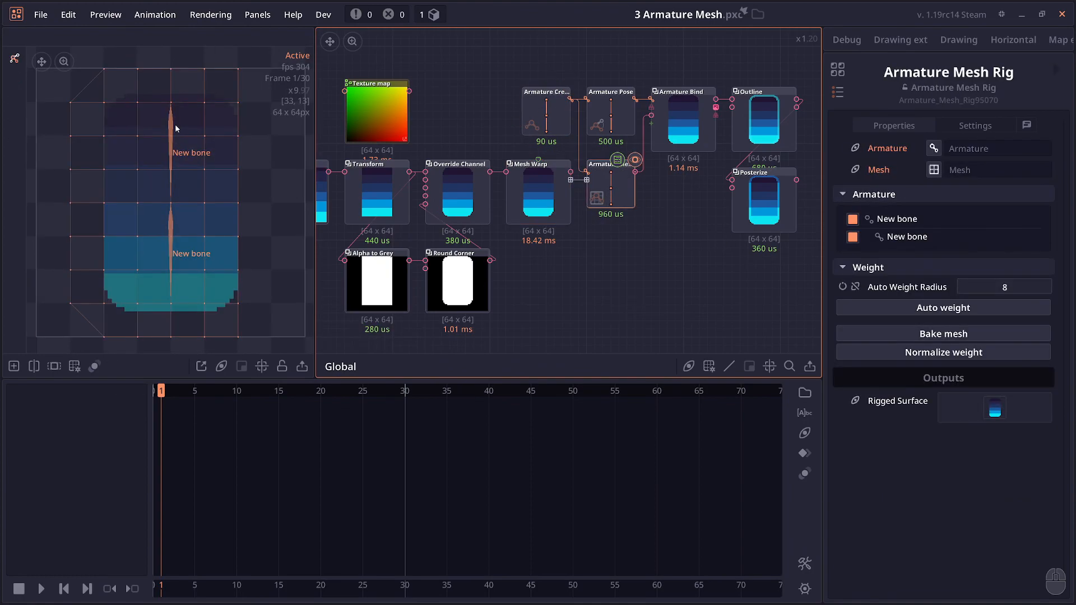
pyautogui.click(908, 228)
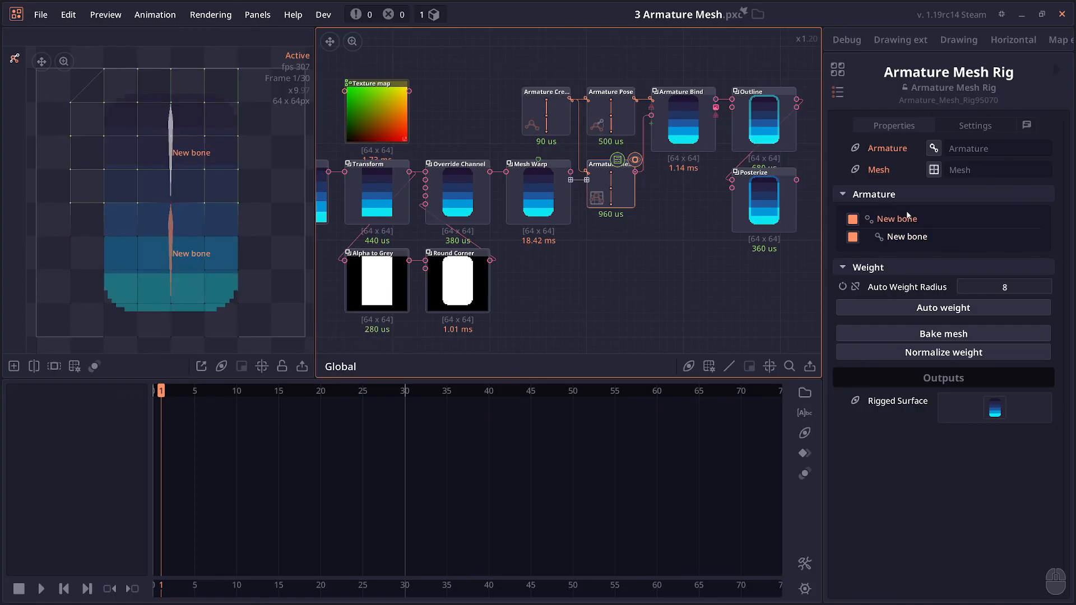
pyautogui.moveTo(678, 123); pyautogui.dragTo(626, 137)
pyautogui.click(616, 164)
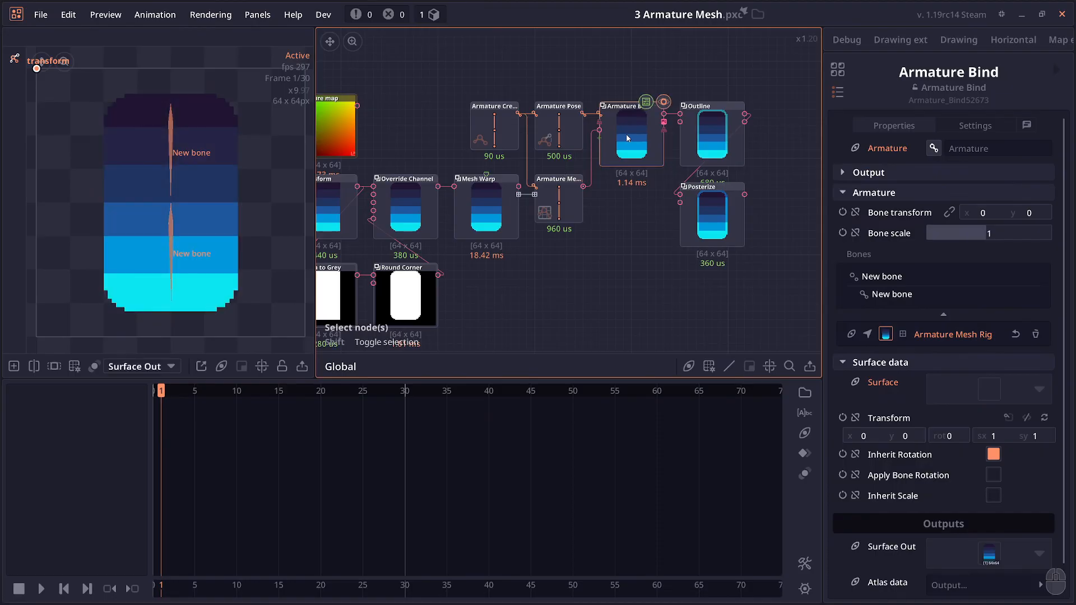
# Step: Rotate the lower bone in the Armature Pose node so the lower half of the capsule bends sideways
pyautogui.click(554, 157)
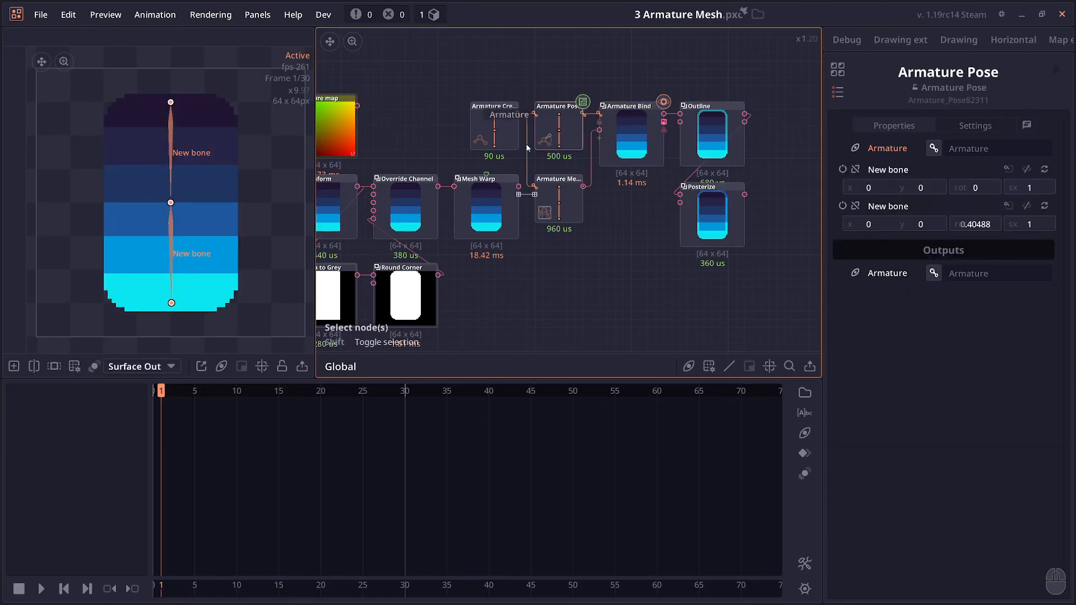
pyautogui.scroll(1, 170, 238)
pyautogui.moveTo(169, 238); pyautogui.dragTo(78, 231)
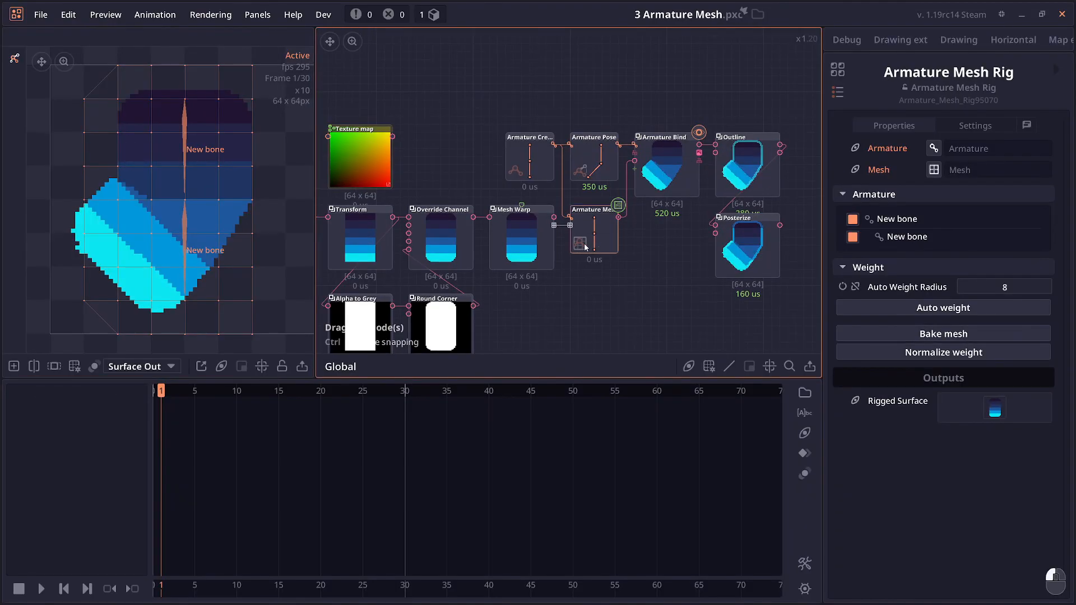
# Step: Bake the mesh in Armature Mesh Rig and brush the upper bone's weights with size 48 and weight 0.5, also trying the weight eraser
pyautogui.click(934, 334)
pyautogui.click(934, 334)
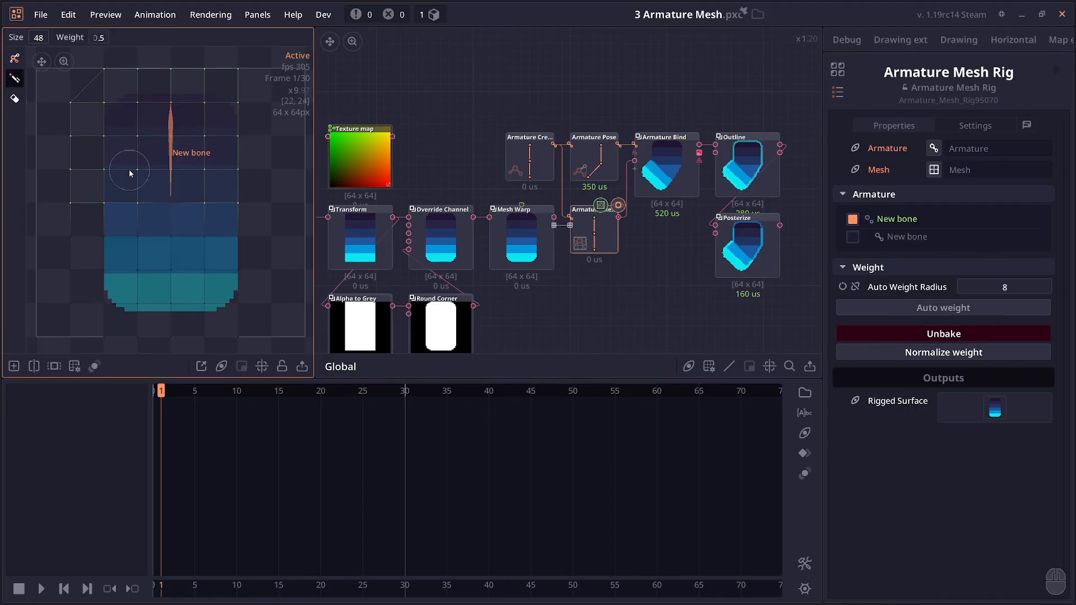
pyautogui.moveTo(130, 173); pyautogui.dragTo(141, 176)
pyautogui.moveTo(75, 229)
pyautogui.mouseDown()
pyautogui.moveTo(214, 237)
pyautogui.moveTo(126, 242)
pyautogui.mouseUp()
pyautogui.click(14, 99)
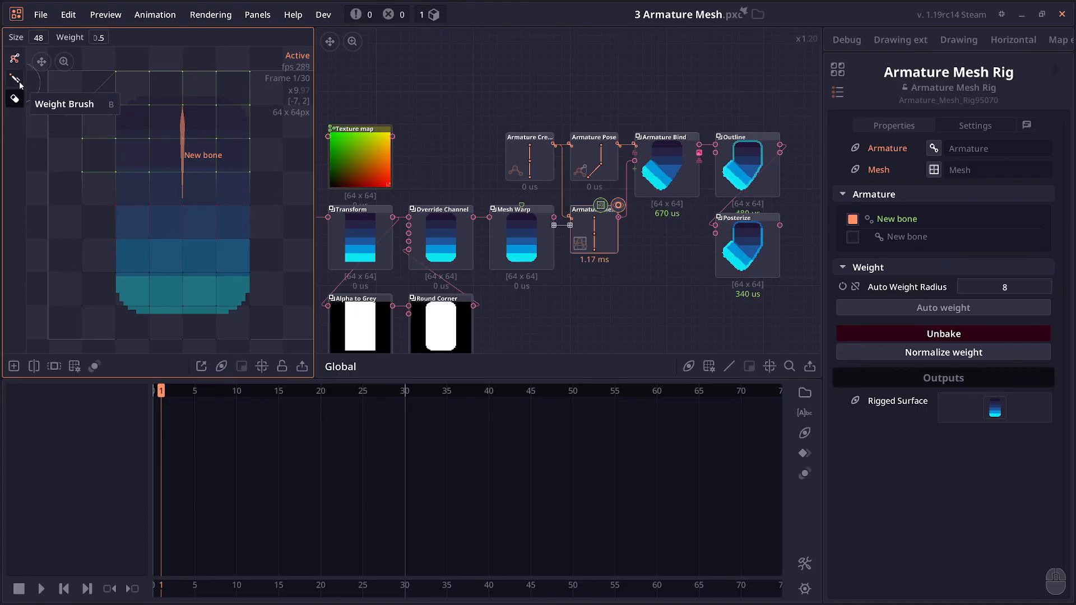
pyautogui.click(853, 237)
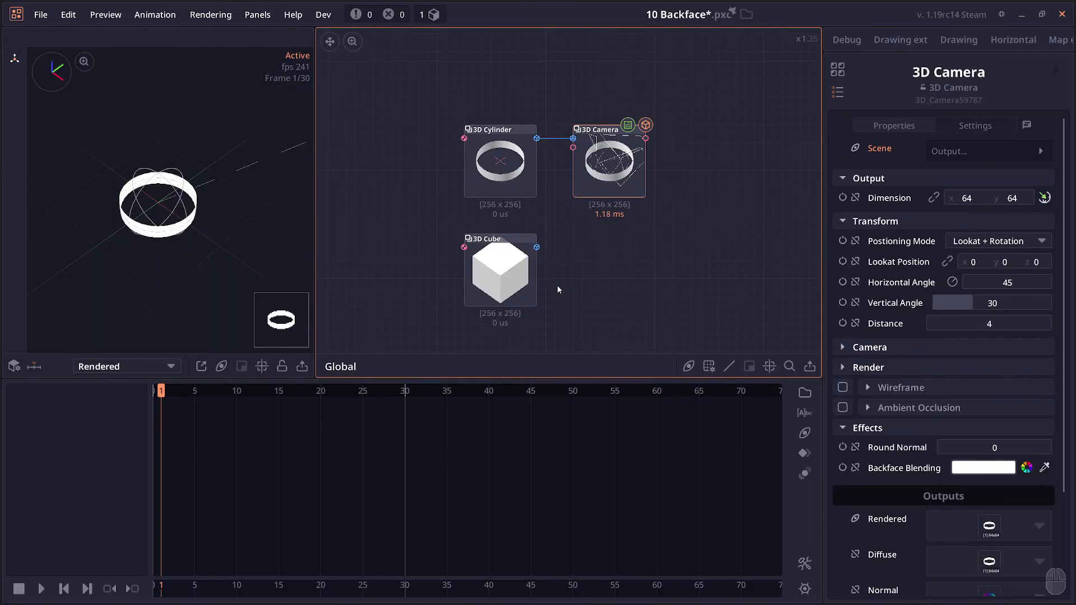
# Step: Expand the 3D Camera's Render settings in the 10 Backface project and review the Backface Culling options, keeping None
pyautogui.scroll(-1, 892, 450)
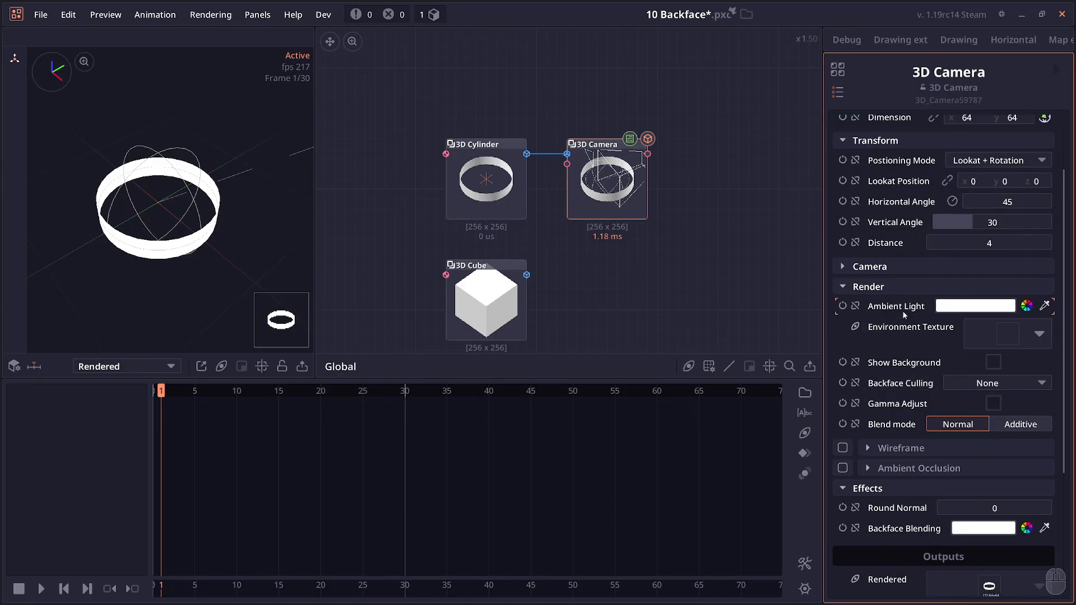
pyautogui.click(1010, 386)
pyautogui.click(989, 407)
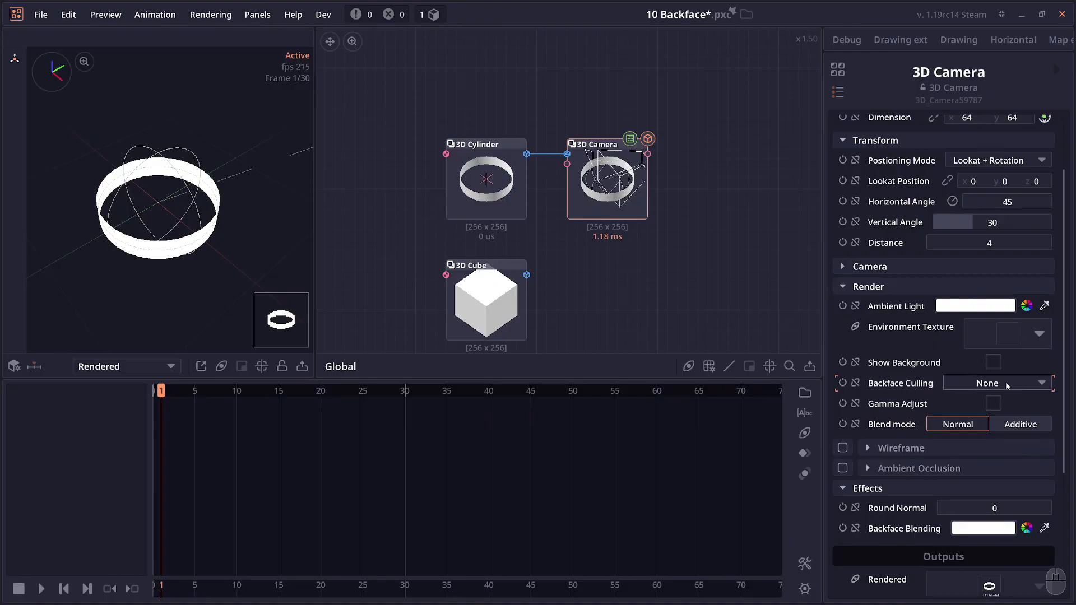
pyautogui.scroll(-2, 1006, 384)
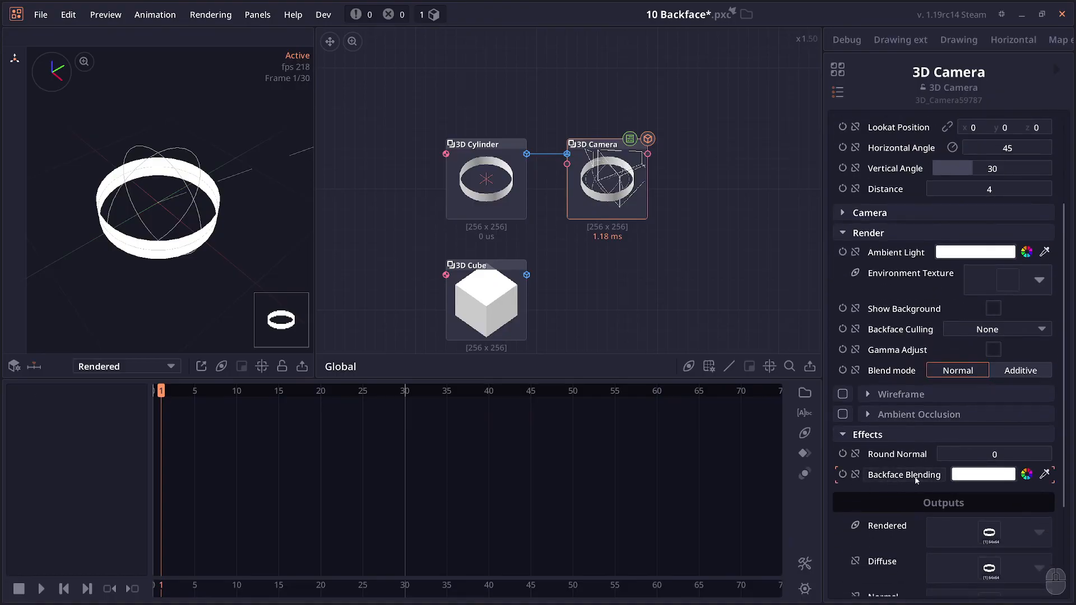
# Step: Set the 3D Camera's Backface Blending colour to red EC1515FF and inspect the ring in the preview
pyautogui.click(975, 474)
pyautogui.click(610, 227)
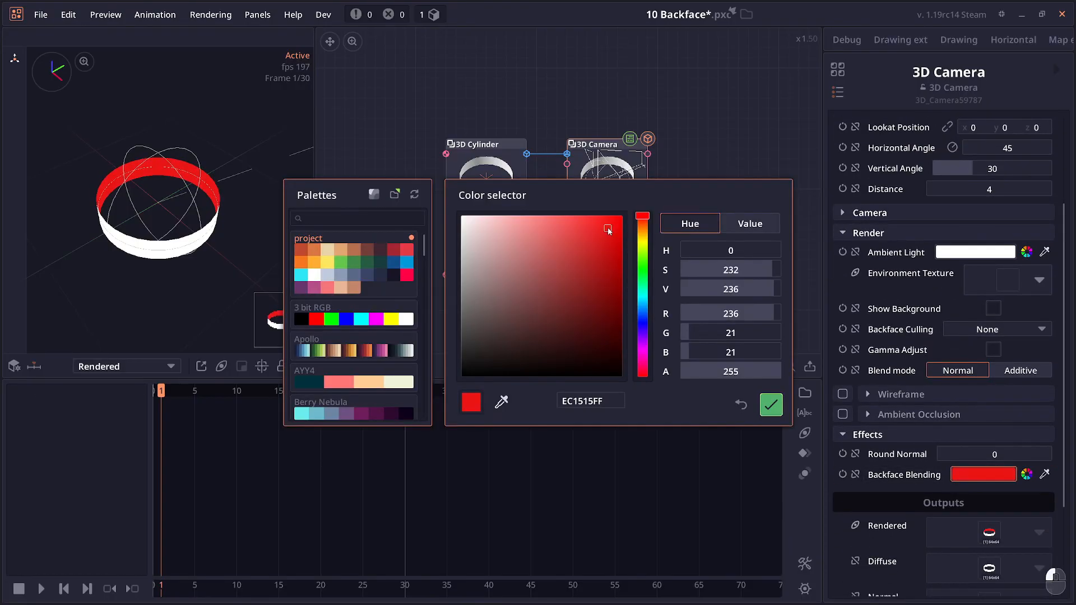
pyautogui.click(771, 404)
pyautogui.scroll(3, 201, 223)
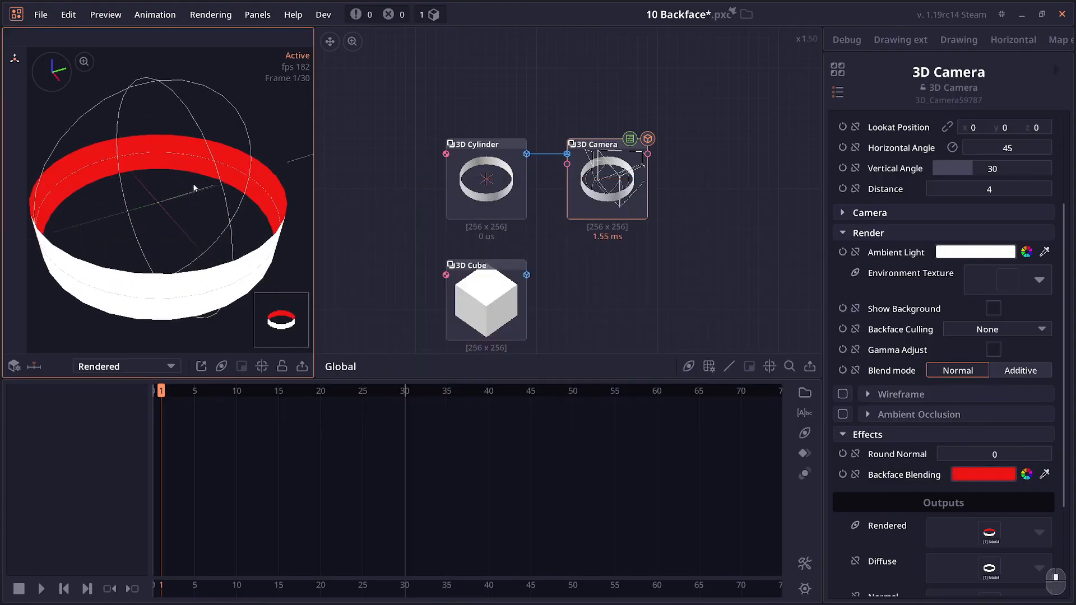
pyautogui.scroll(-2, 178, 180)
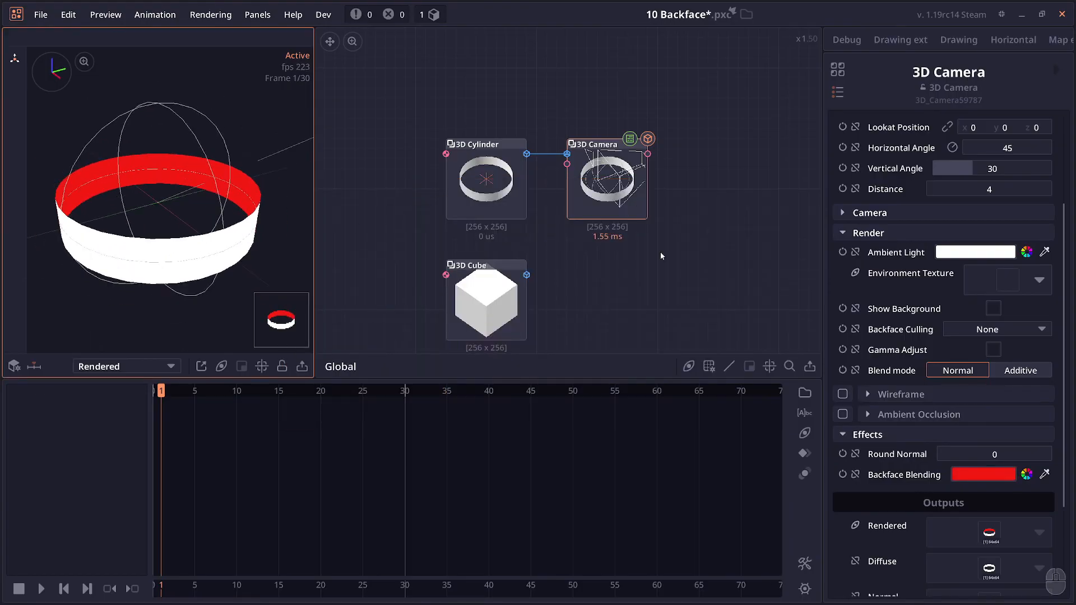
pyautogui.moveTo(571, 206); pyautogui.dragTo(591, 166)
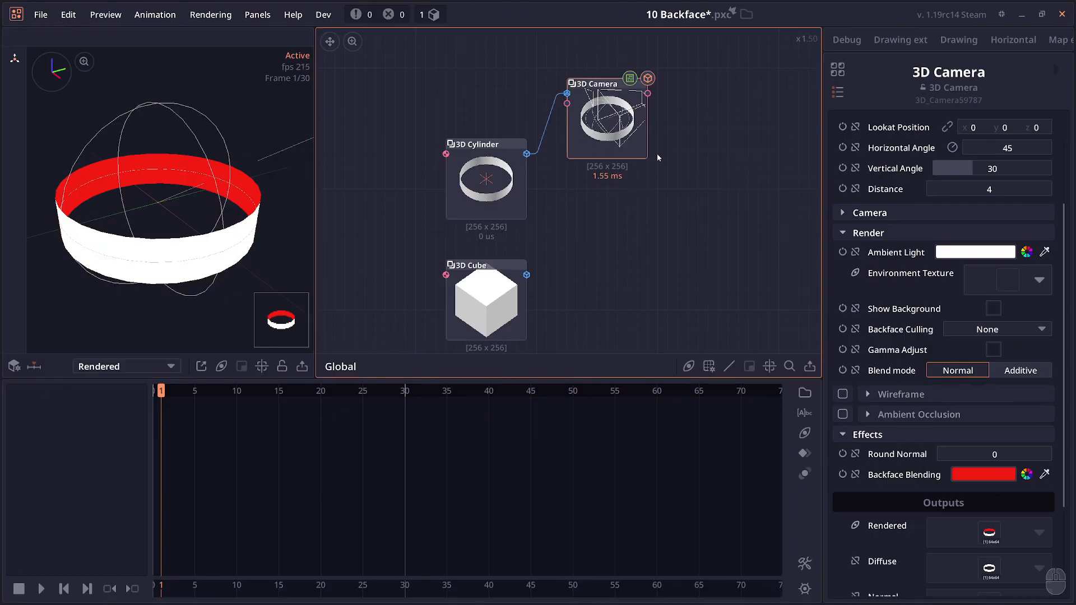
pyautogui.moveTo(605, 130); pyautogui.dragTo(595, 190)
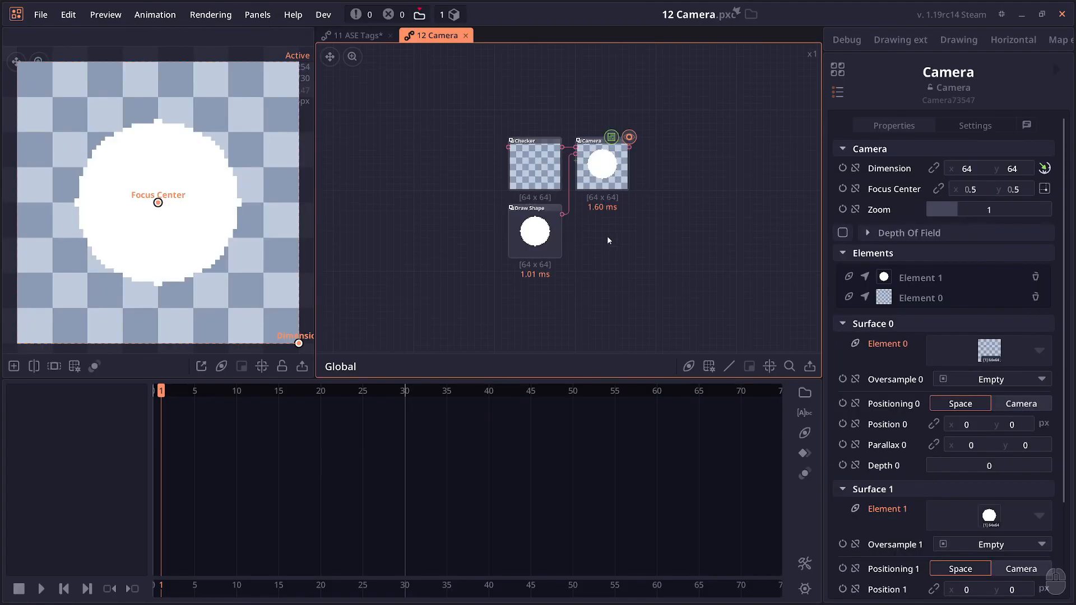
# Step: Close the 11 ASE Tags project, keeping only the 12 Camera project open
pyautogui.click(390, 36)
pyautogui.click(555, 326)
# Step: Review Element 0 and Element 1 in the Camera node, leave Element 1 selected, and move the Focus Center slightly upward
pyautogui.click(917, 295)
pyautogui.click(915, 280)
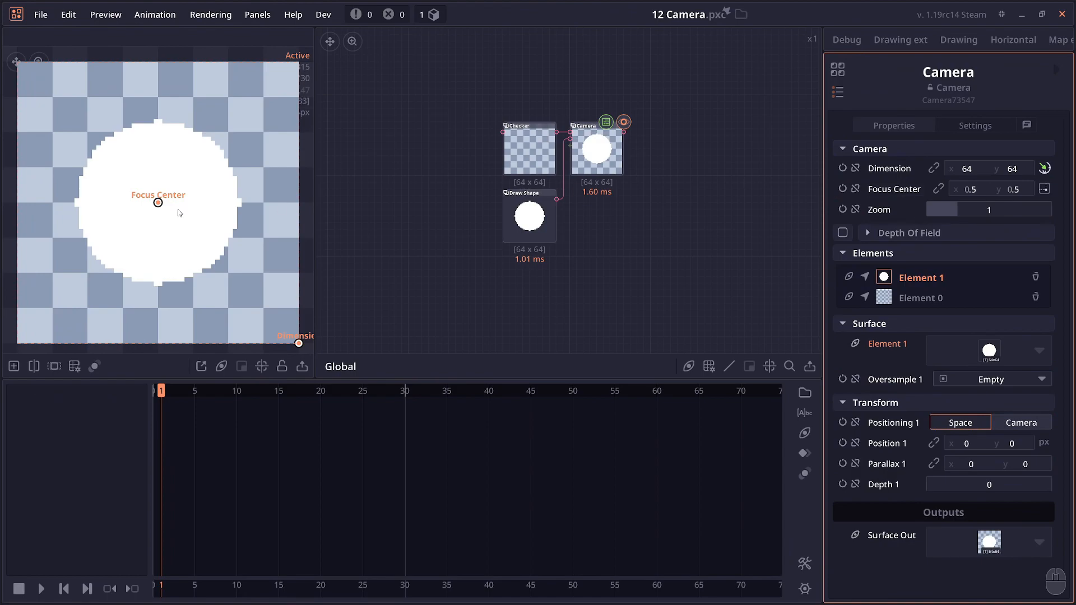
pyautogui.scroll(-3, 179, 211)
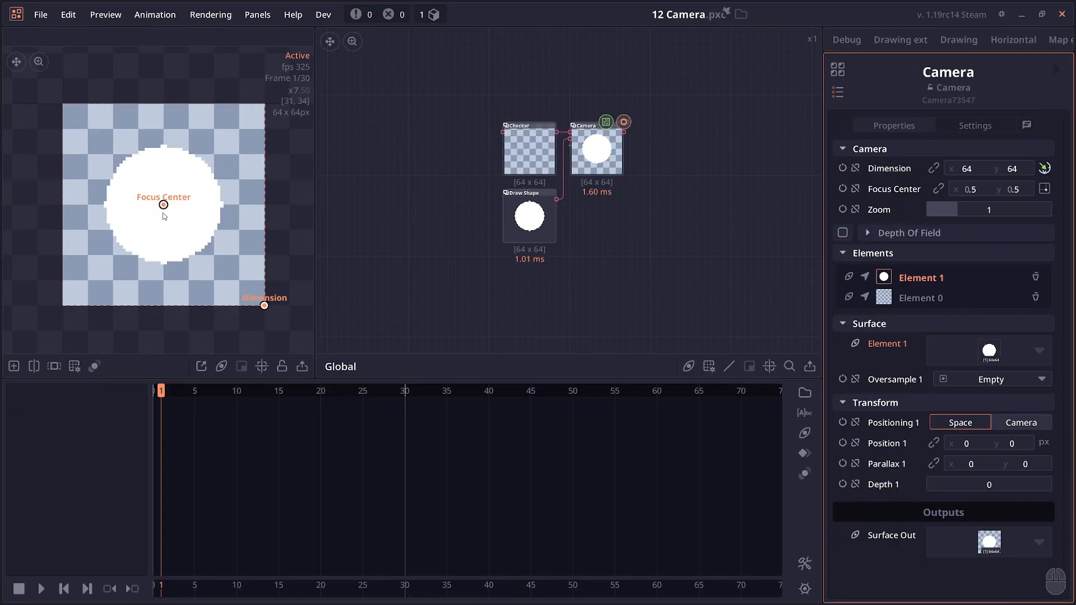
pyautogui.moveTo(164, 205); pyautogui.dragTo(161, 178)
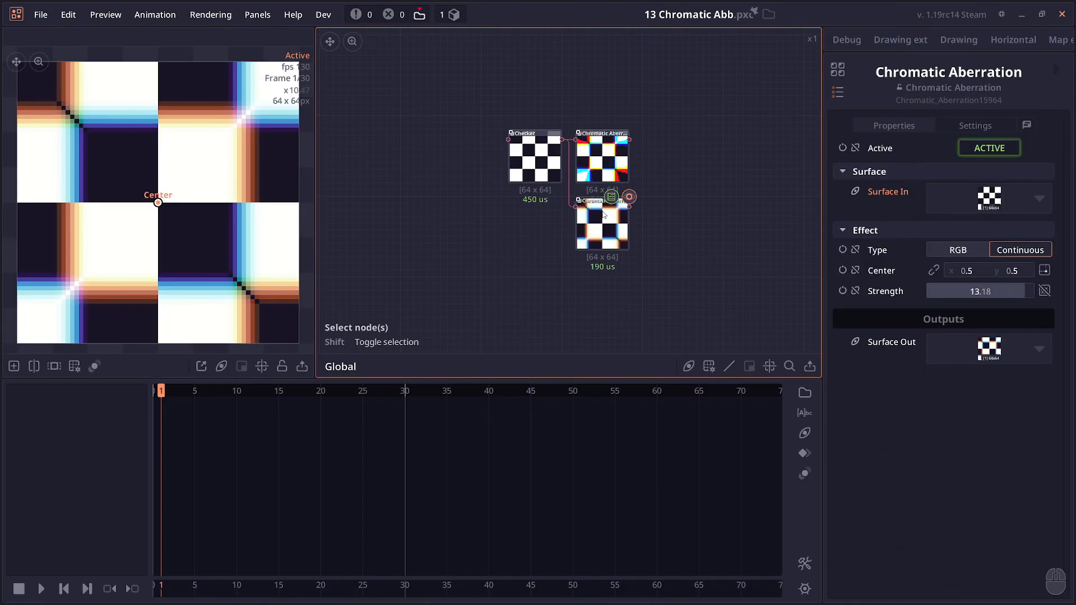
# Step: Compare the two Chromatic Aberration nodes applied to the checker, including the one using the Continuous type
pyautogui.click(594, 235)
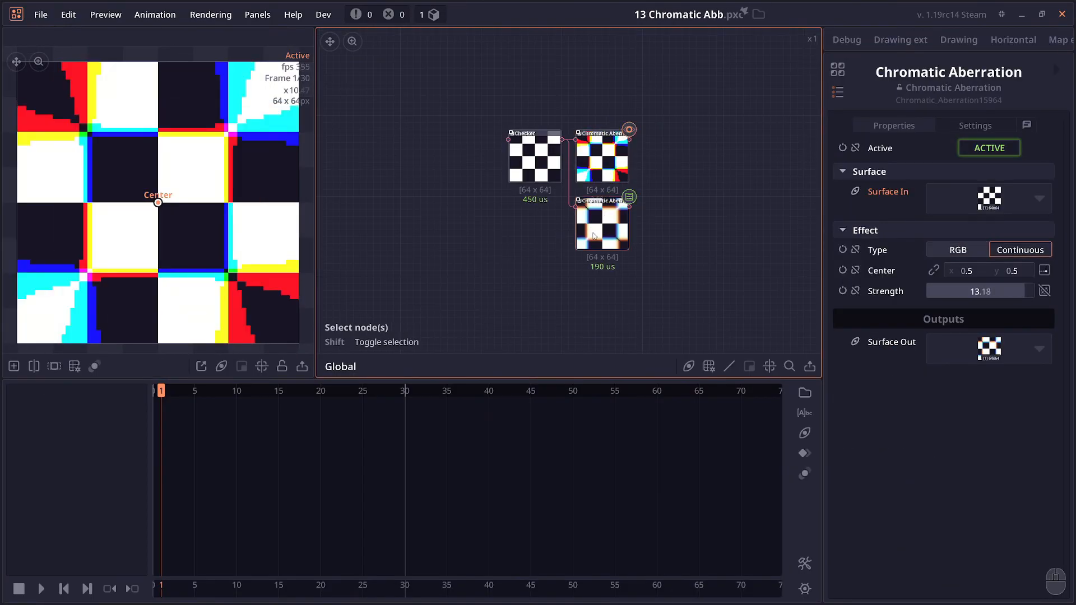
pyautogui.click(594, 234)
pyautogui.click(603, 159)
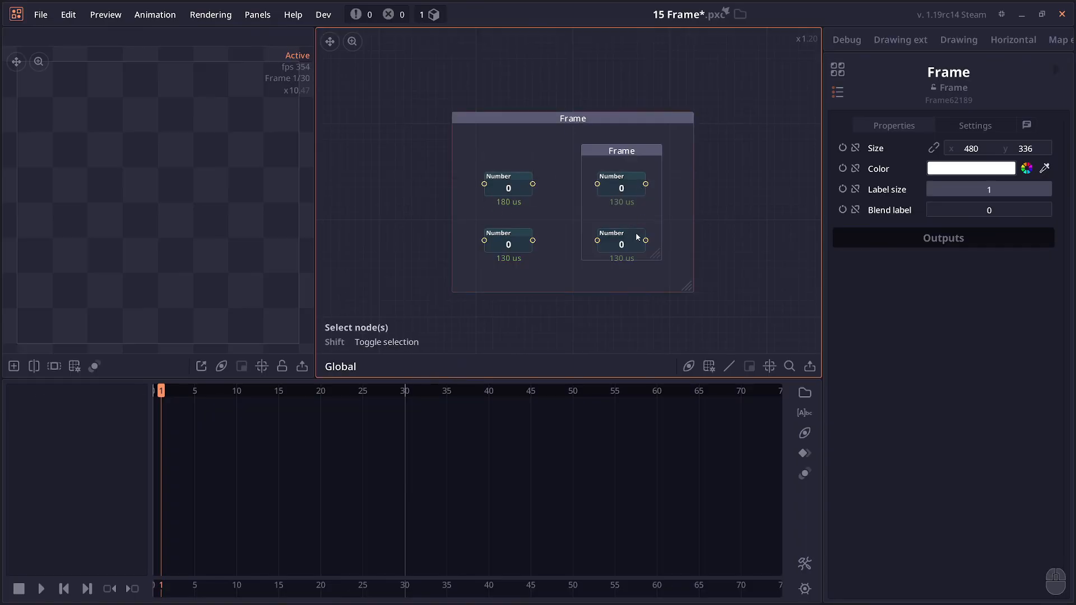
# Step: Move the outer Frame with its contents, try deleting only that Frame, and undo the deletion
pyautogui.moveTo(634, 122)
pyautogui.mouseDown()
pyautogui.moveTo(616, 118)
pyautogui.moveTo(680, 102)
pyautogui.moveTo(674, 78)
pyautogui.moveTo(602, 199)
pyautogui.moveTo(492, 96)
pyautogui.moveTo(532, 140)
pyautogui.moveTo(661, 125)
pyautogui.moveTo(648, 110)
pyautogui.mouseUp()
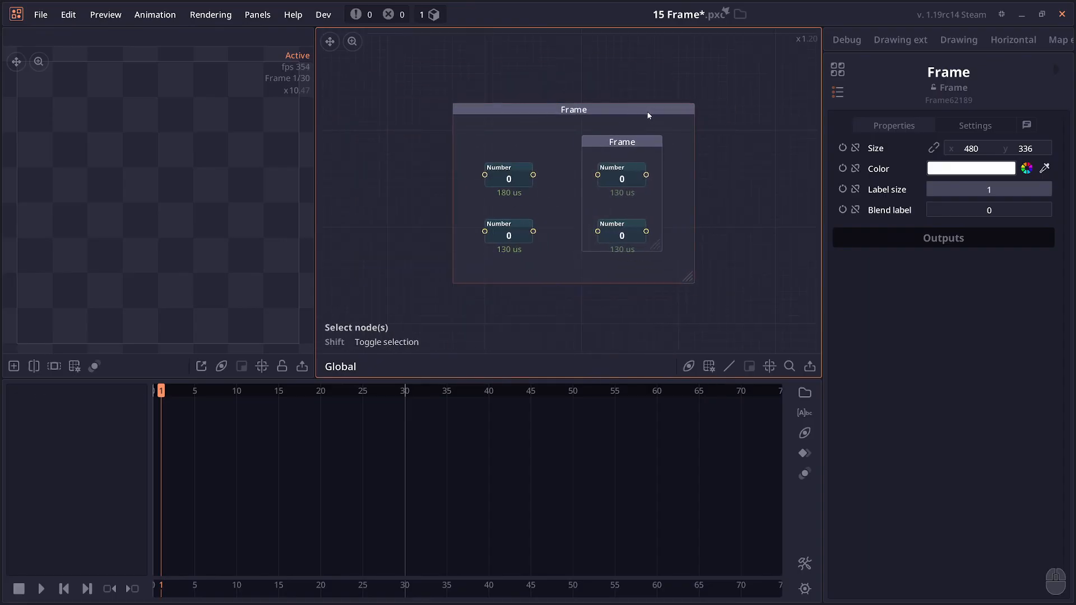
pyautogui.press('Delete')
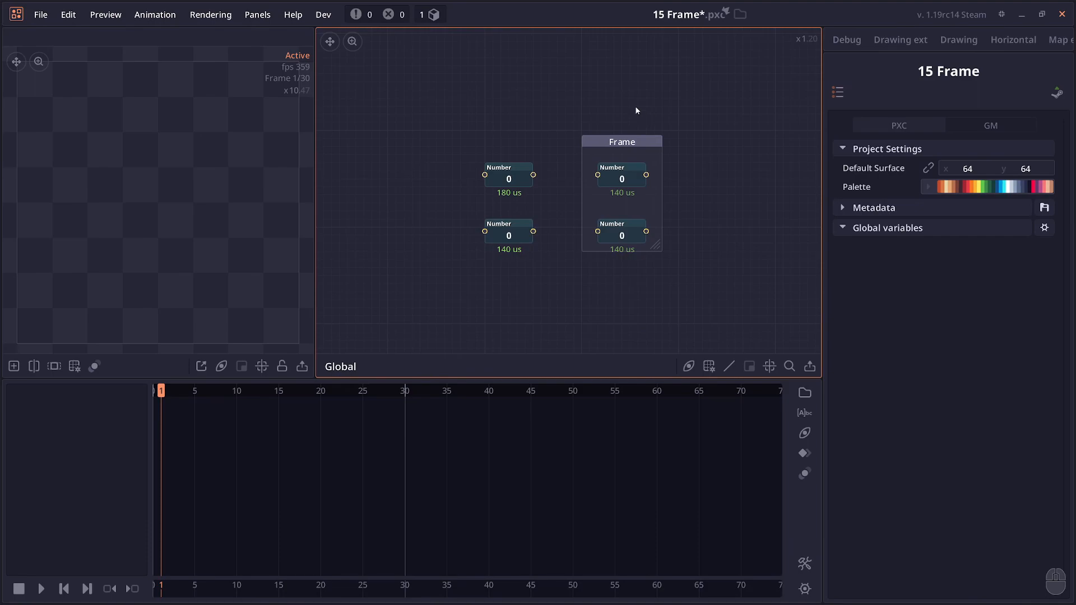
pyautogui.hotkey('ctrl', 'z')
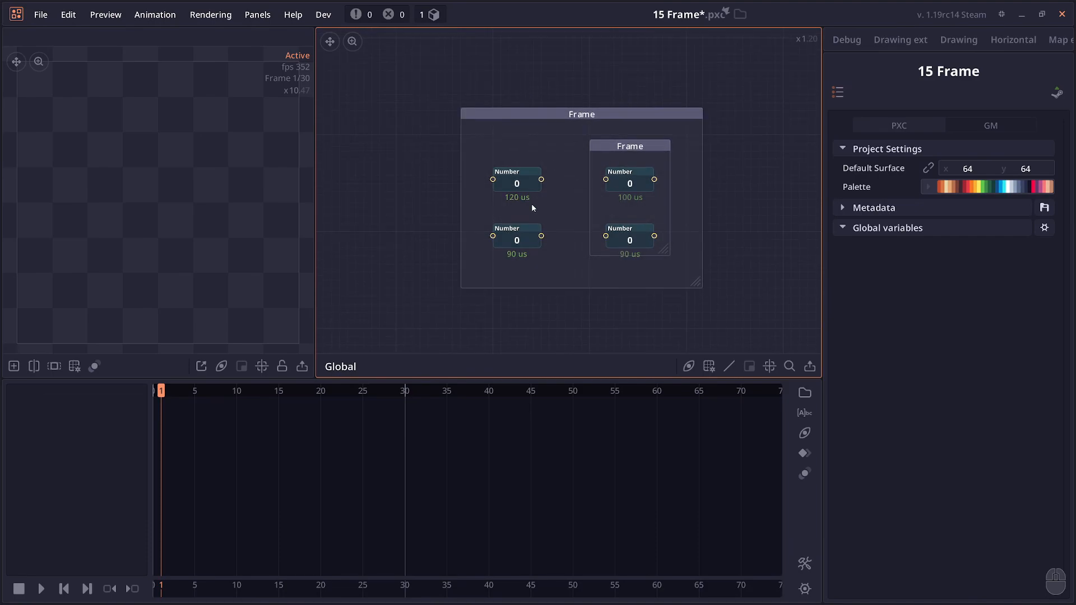
pyautogui.keyDown('ctrl'); pyautogui.click(555, 114); pyautogui.keyUp('ctrl')
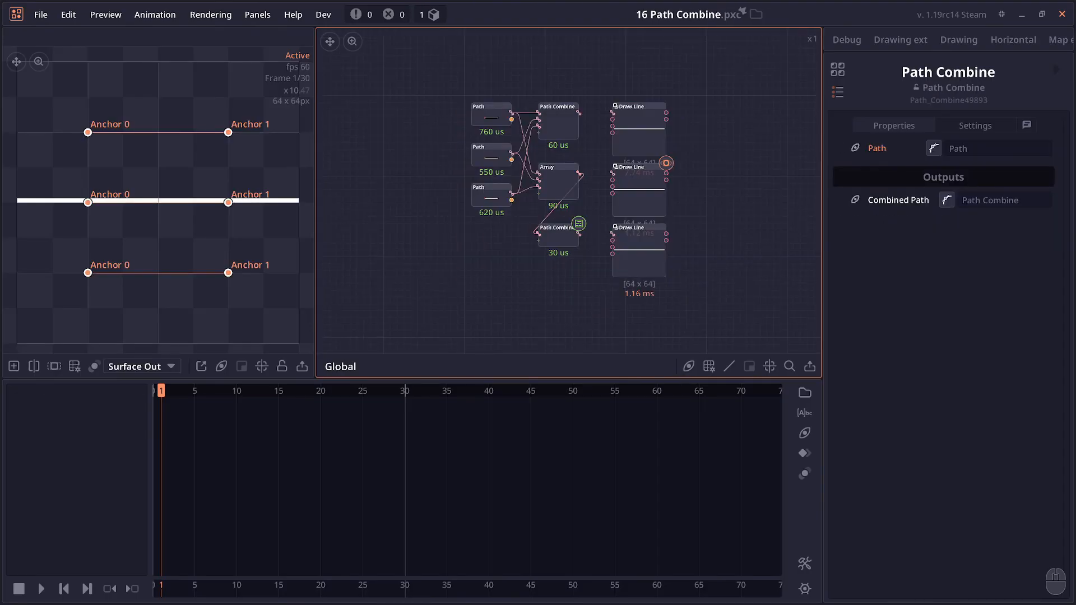
# Step: Examine the three Path nodes in the 16 Path Combine project and the upper Path Combine and Array nodes they feed
pyautogui.scroll(2, 552, 188)
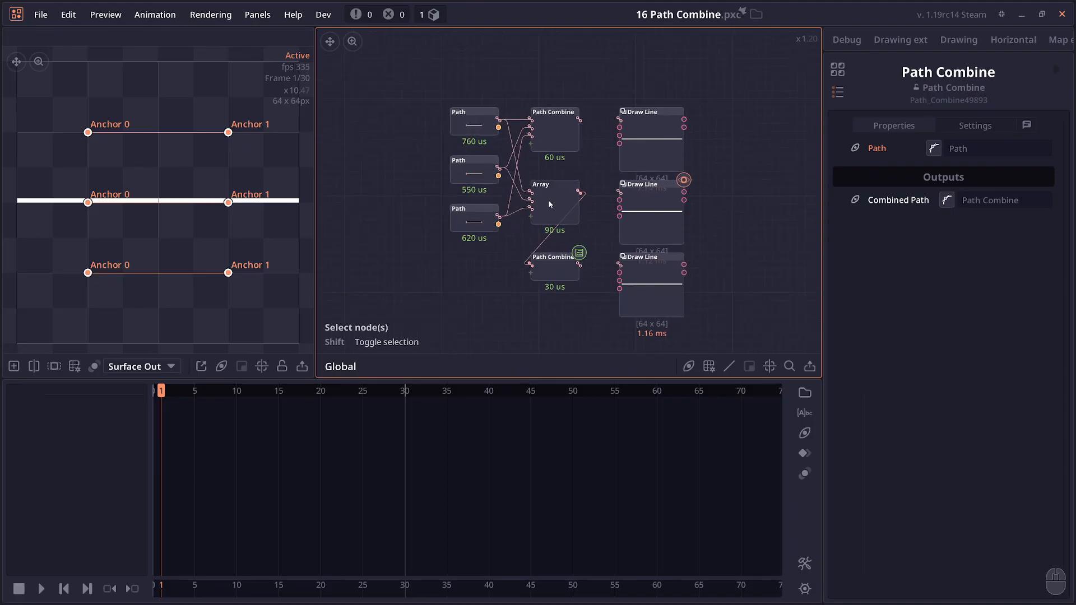
pyautogui.click(473, 174)
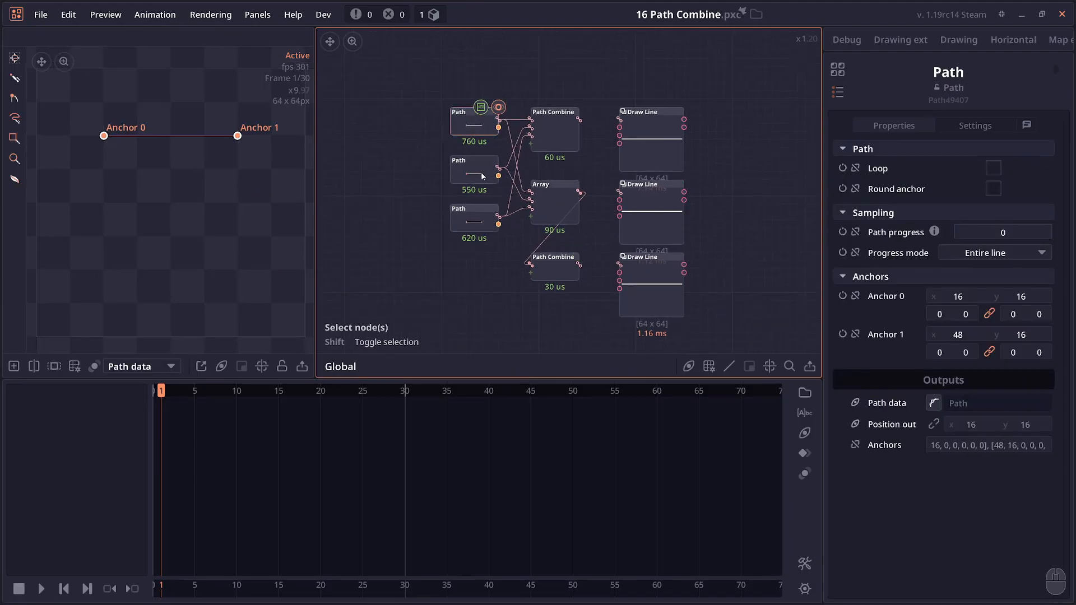
pyautogui.click(473, 218)
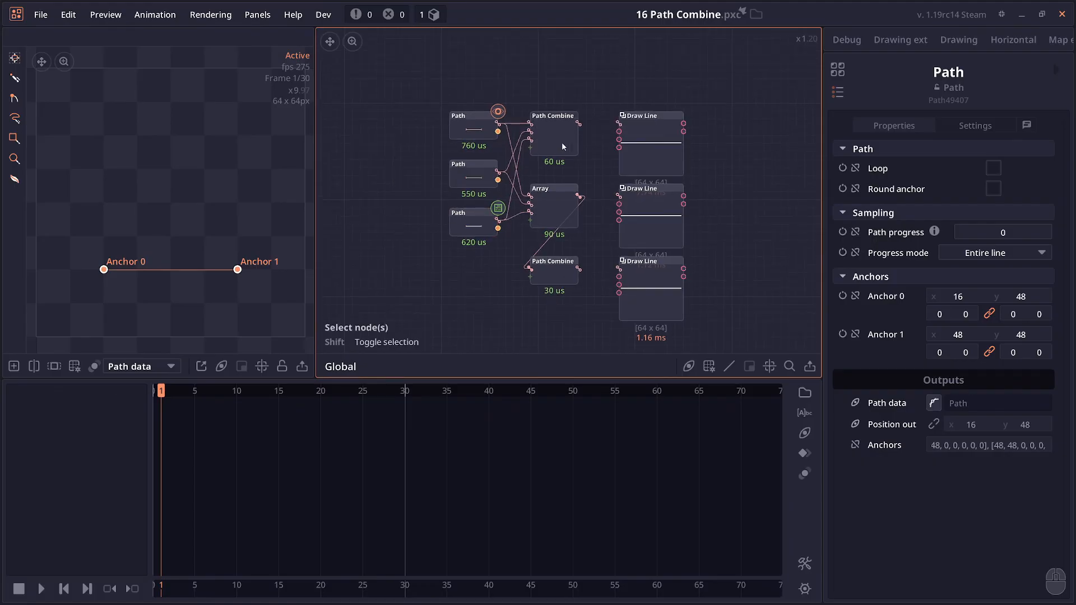
pyautogui.click(557, 143)
pyautogui.click(551, 218)
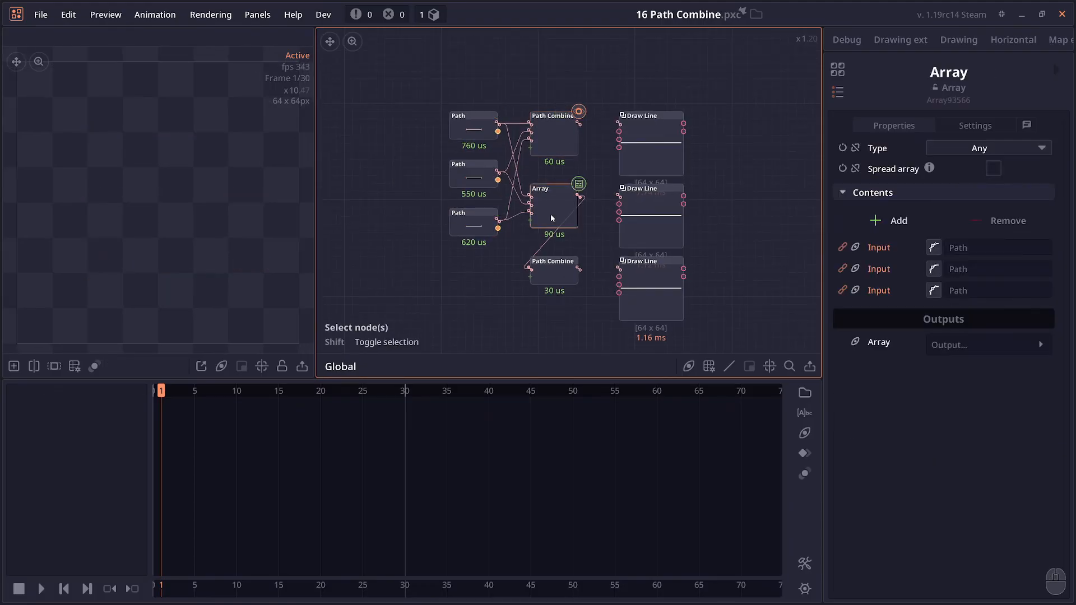
pyautogui.scroll(1, 552, 218)
pyautogui.click(549, 150)
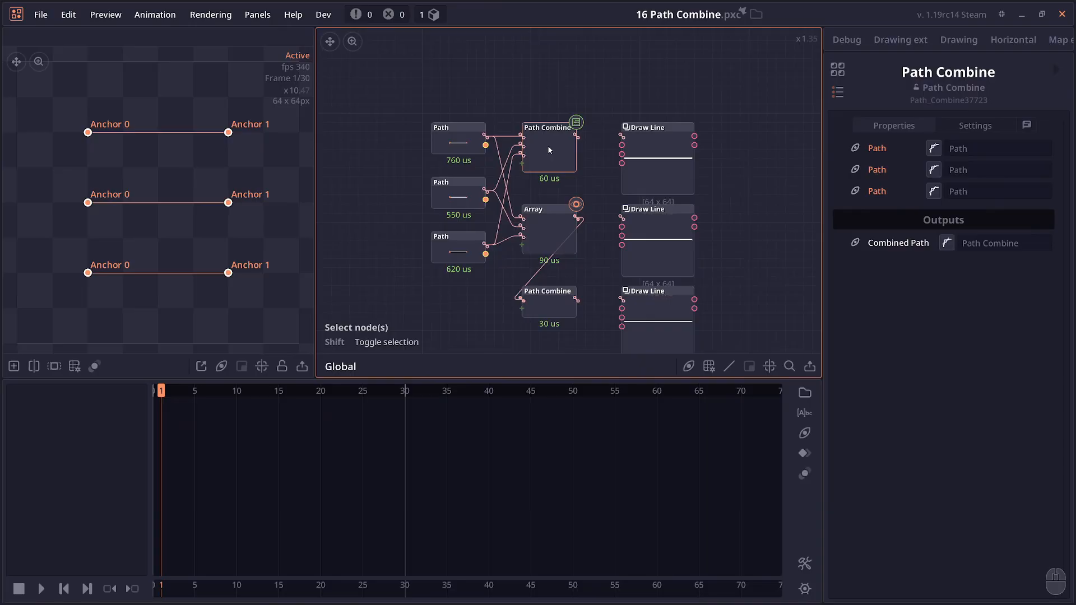
pyautogui.doubleClick(549, 147)
# Step: Connect the upper Path Combine's Combined Path output to the first Draw Line's Path input and select that Draw Line
pyautogui.scroll(1, 549, 147)
pyautogui.moveTo(587, 137); pyautogui.dragTo(656, 135)
pyautogui.click(693, 179)
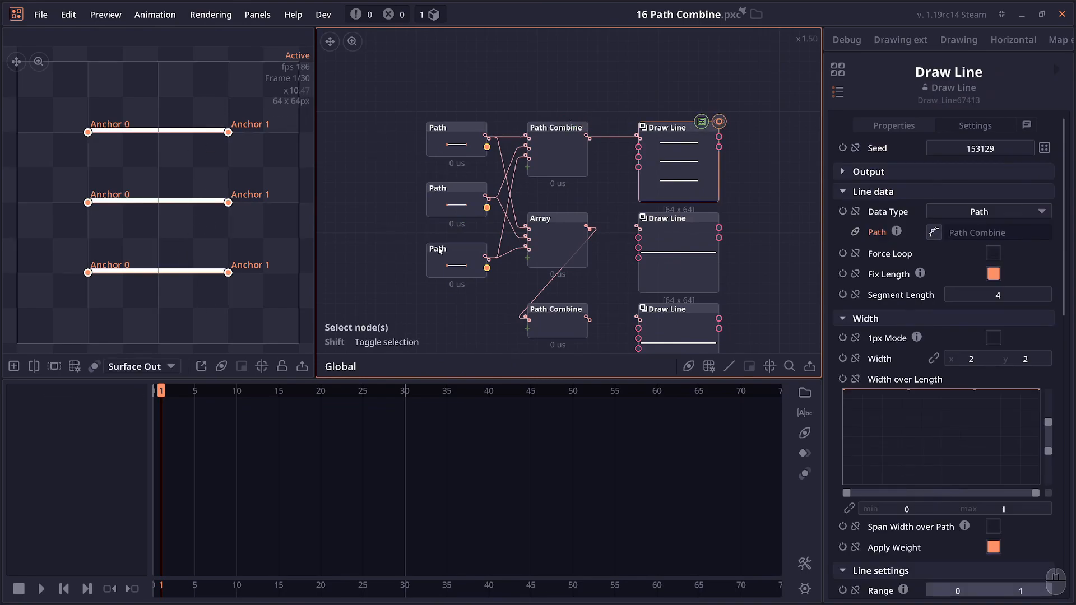
# Step: Connect the Array node's output to the middle Draw Line's Path input and select that Draw Line
pyautogui.scroll(2, 576, 144)
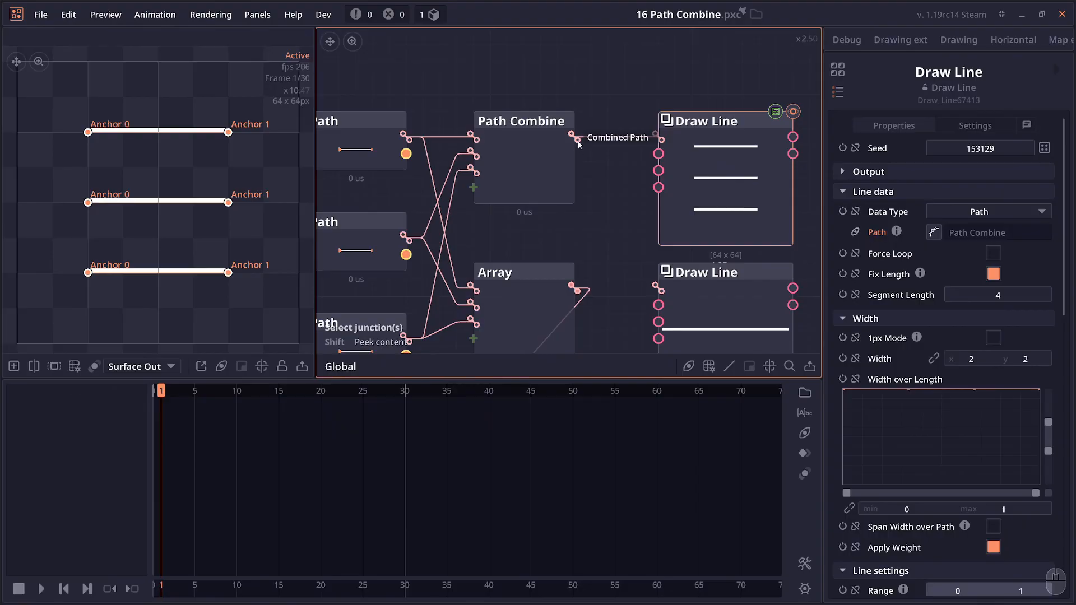
pyautogui.scroll(-1, 578, 143)
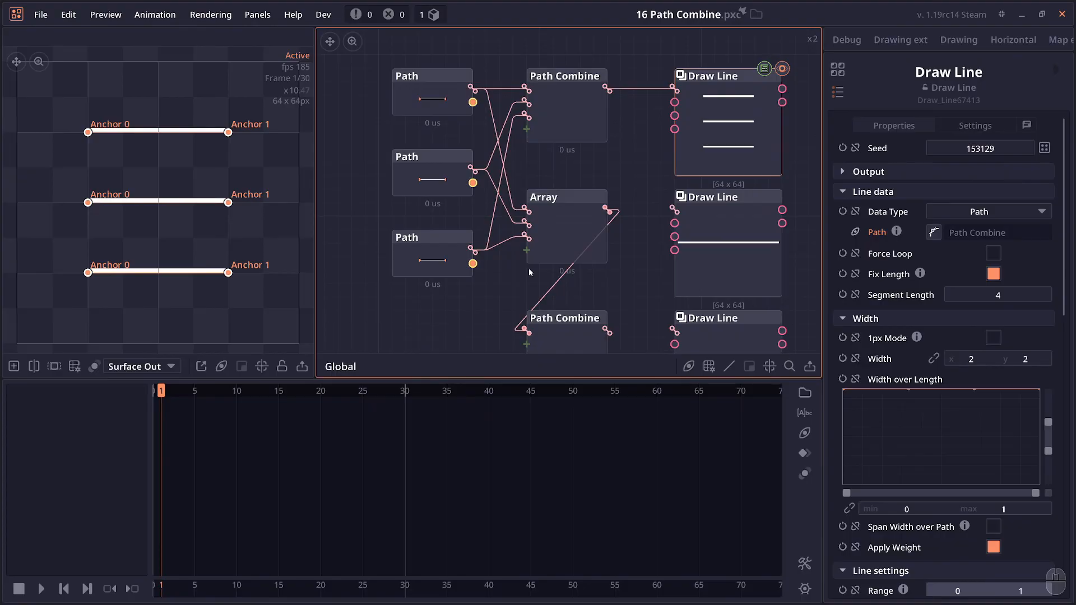
pyautogui.click(555, 229)
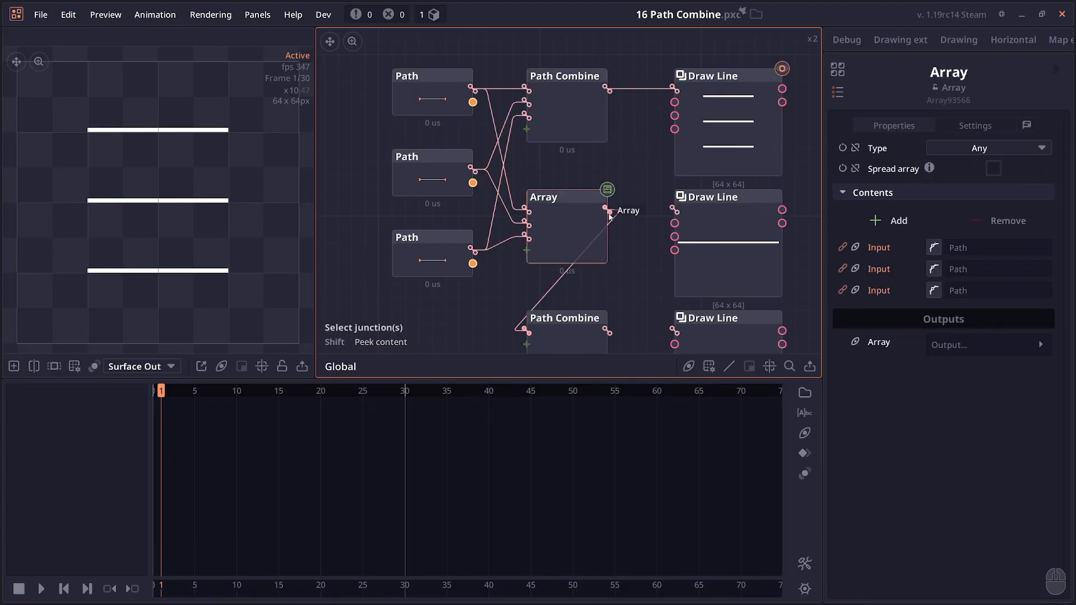
pyautogui.scroll(2, 610, 217)
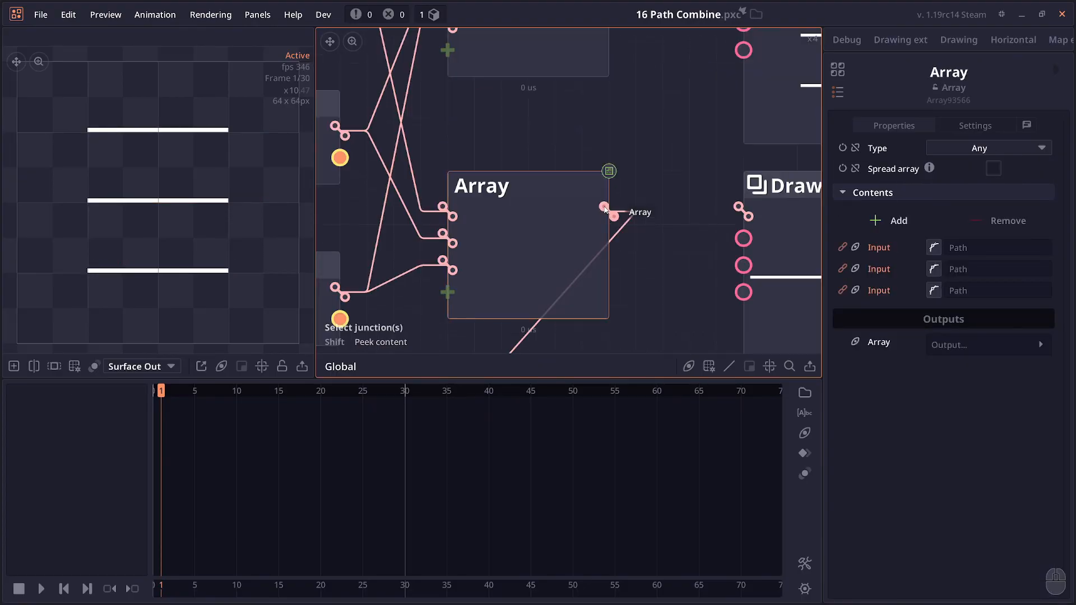
pyautogui.scroll(-1, 605, 211)
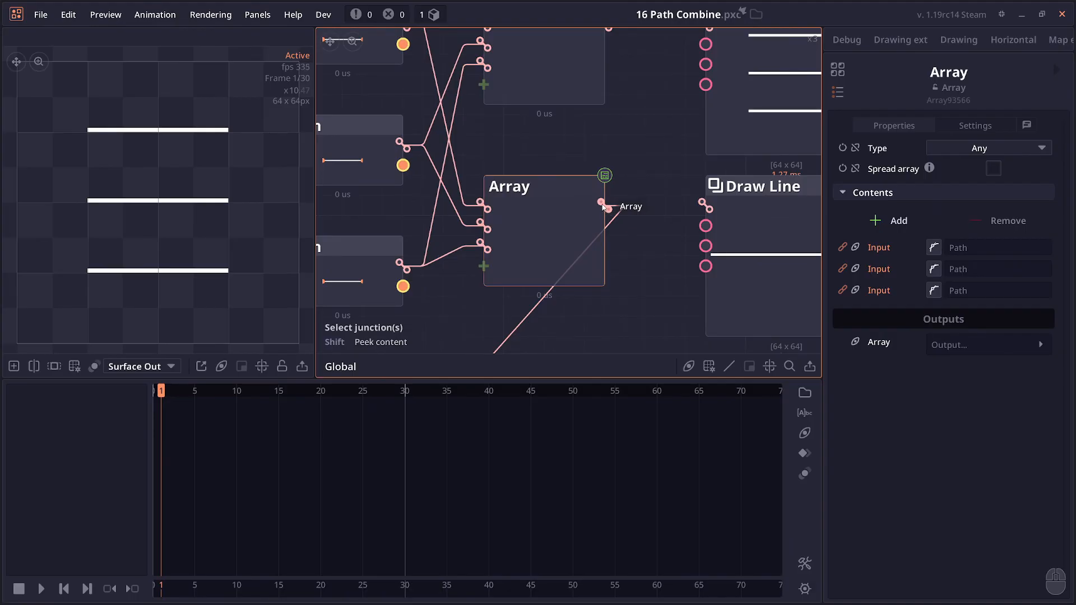
pyautogui.scroll(-1, 603, 207)
pyautogui.moveTo(591, 203); pyautogui.dragTo(701, 200)
pyautogui.click(753, 231)
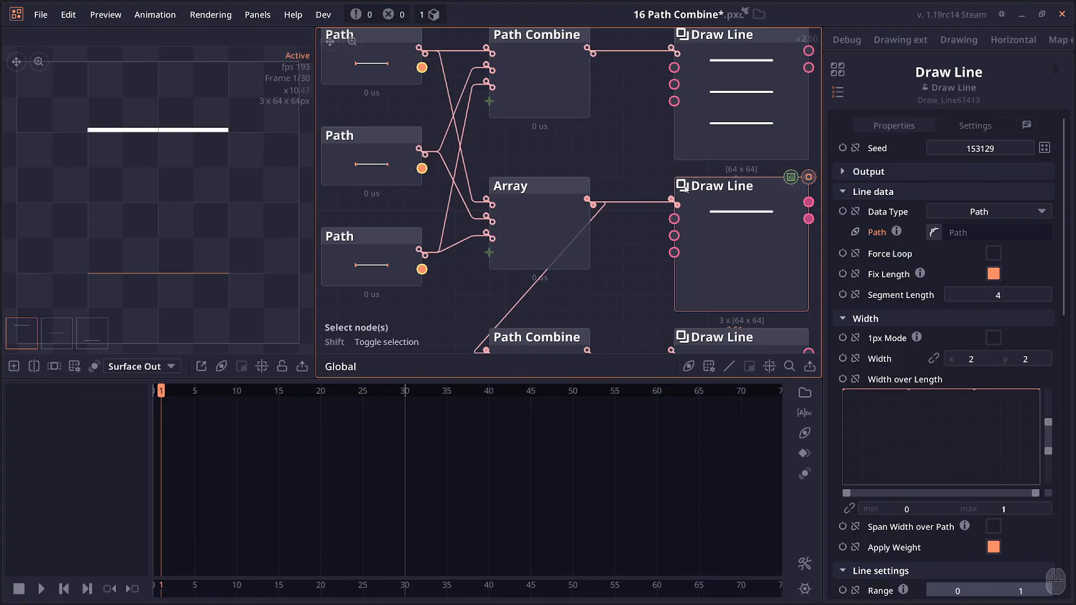
# Step: Preview each of the three array surfaces produced by the middle Draw Line in turn
pyautogui.click(52, 344)
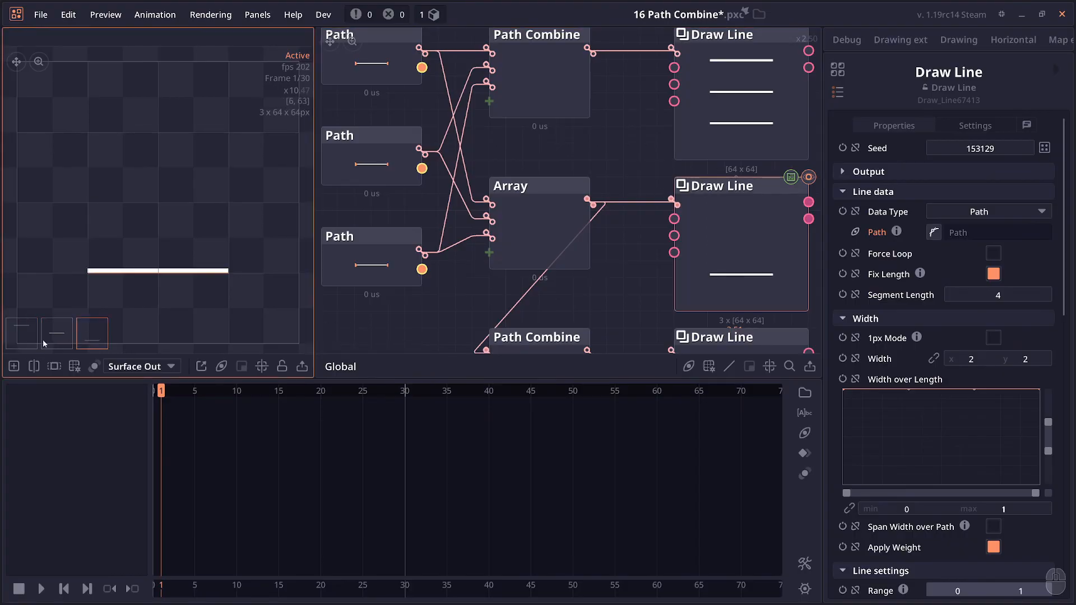
pyautogui.click(91, 338)
pyautogui.click(59, 341)
pyautogui.click(29, 341)
pyautogui.click(57, 340)
pyautogui.click(90, 338)
pyautogui.press('f')
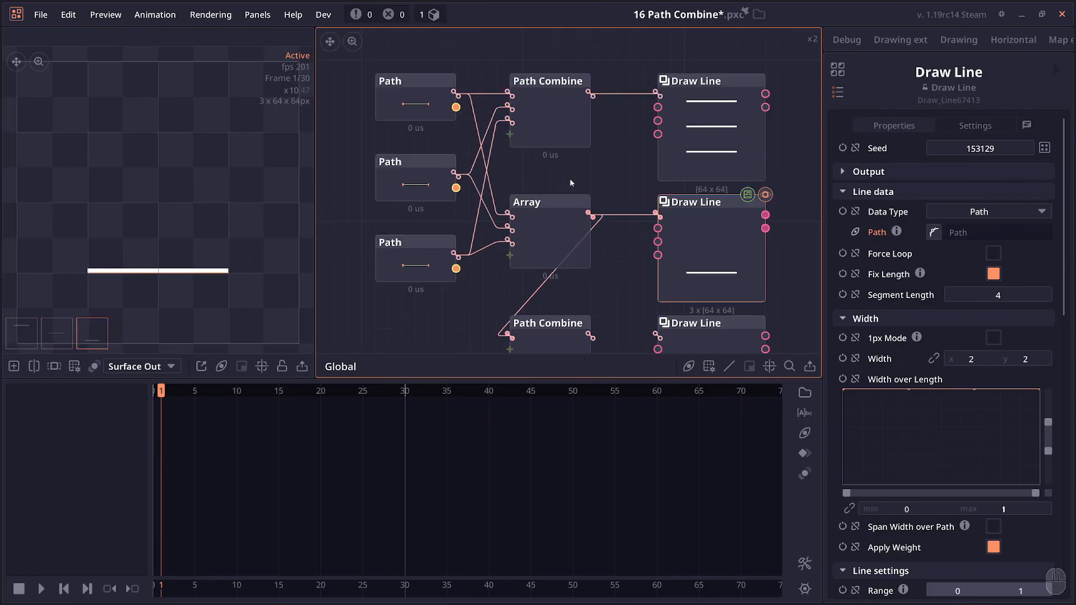
# Step: Connect the lower Path Combine's Combined Path output to the third Draw Line's Path input and compare it with the first Draw Line
pyautogui.click(548, 328)
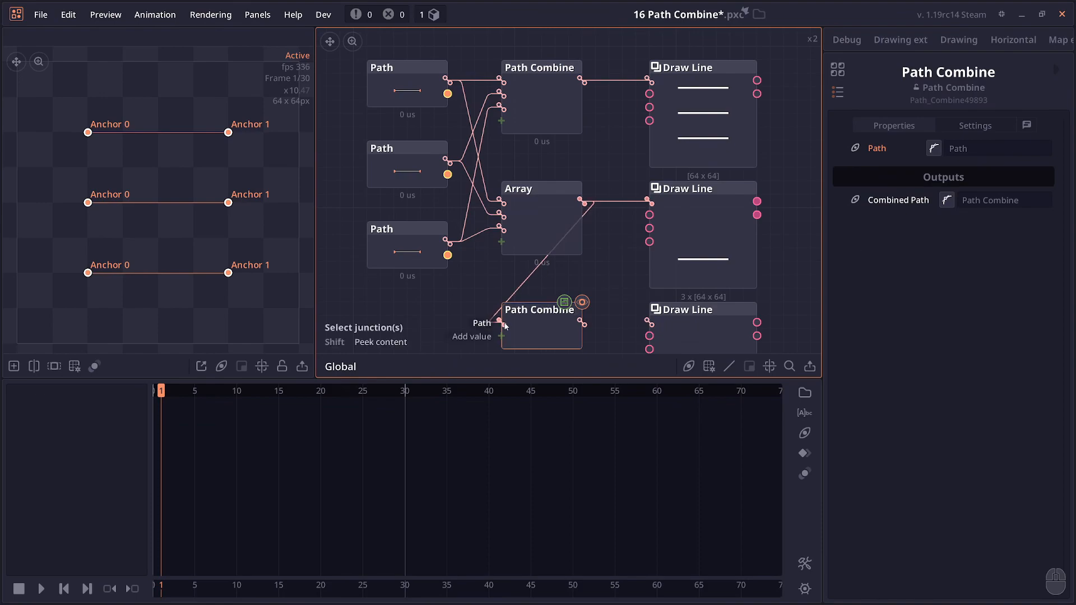
pyautogui.moveTo(599, 266); pyautogui.dragTo(614, 259)
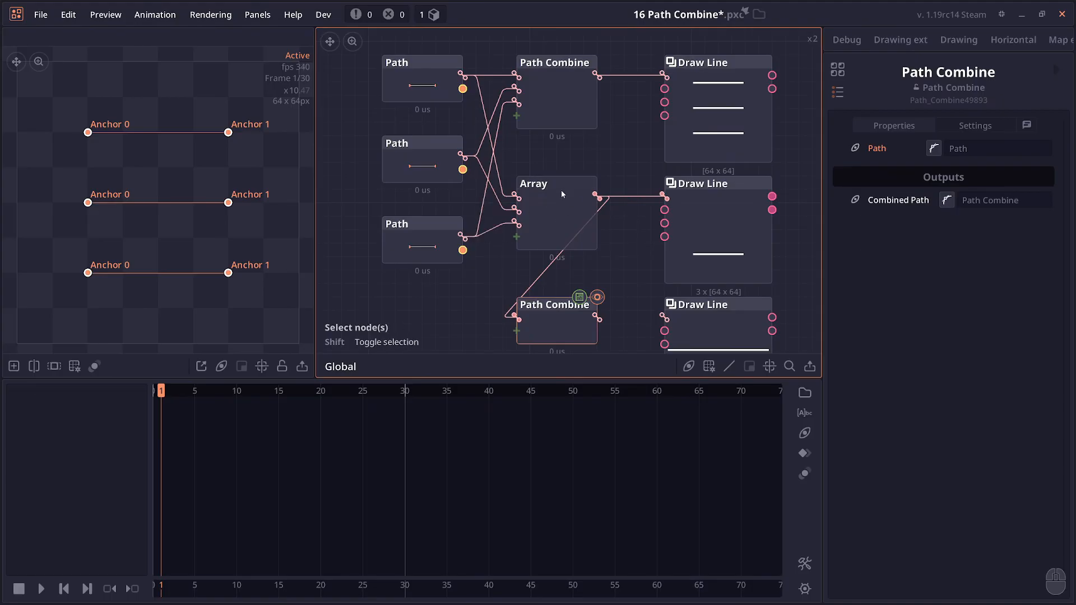
pyautogui.scroll(-2, 604, 153)
pyautogui.scroll(1, 553, 278)
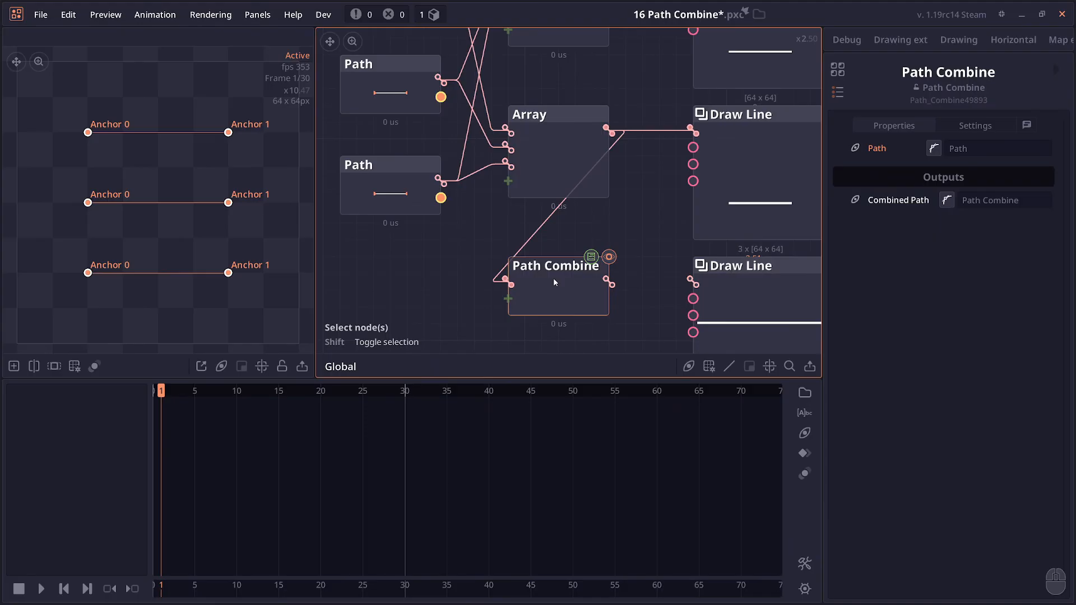
pyautogui.scroll(-1, 575, 286)
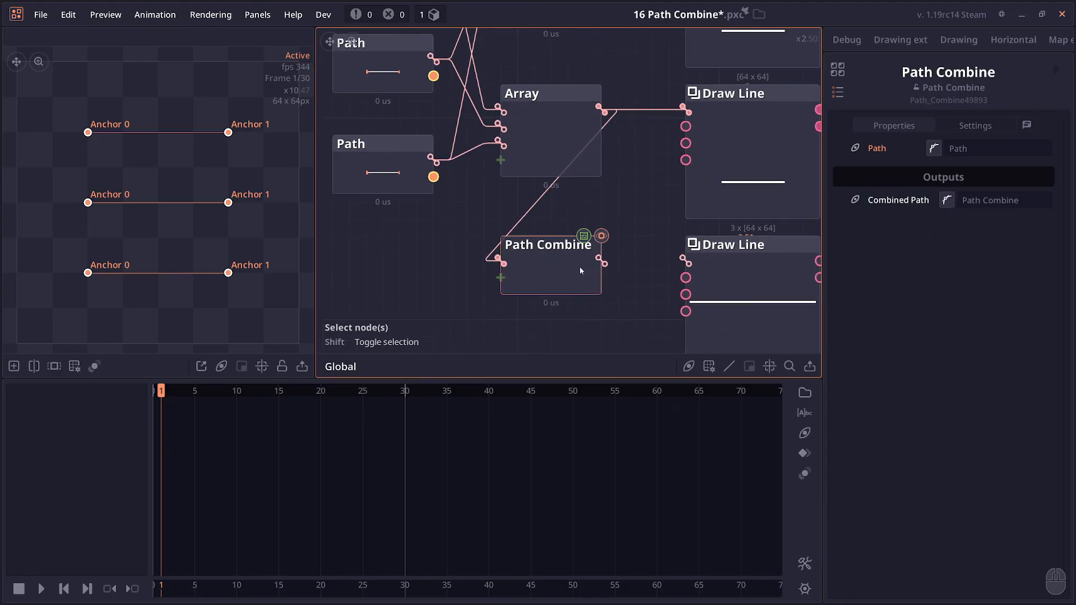
pyautogui.moveTo(603, 263); pyautogui.dragTo(688, 261)
pyautogui.scroll(-3, 689, 260)
pyautogui.click(758, 293)
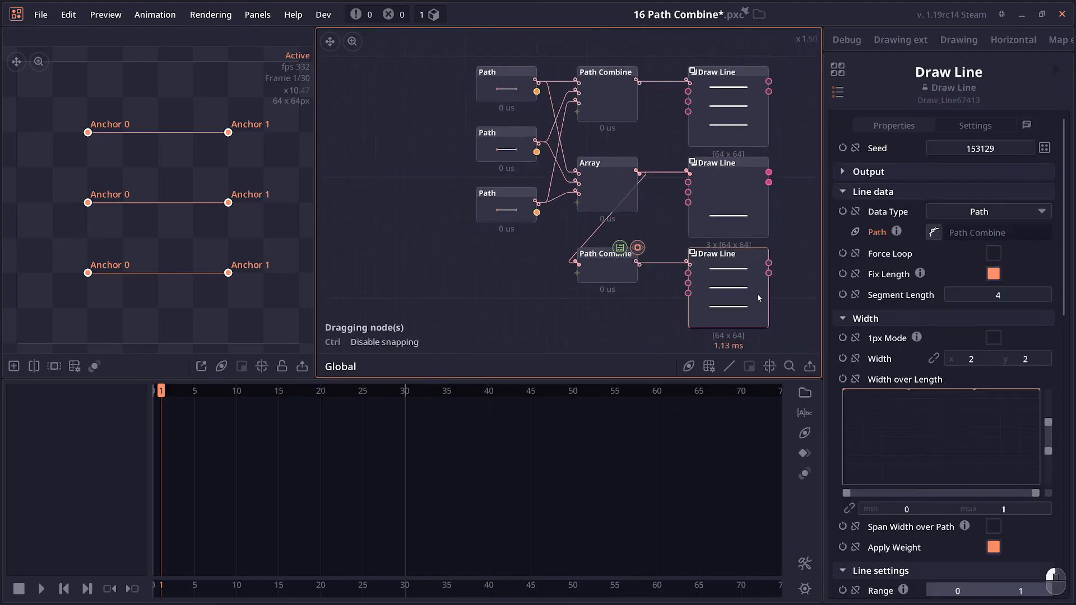
pyautogui.click(734, 110)
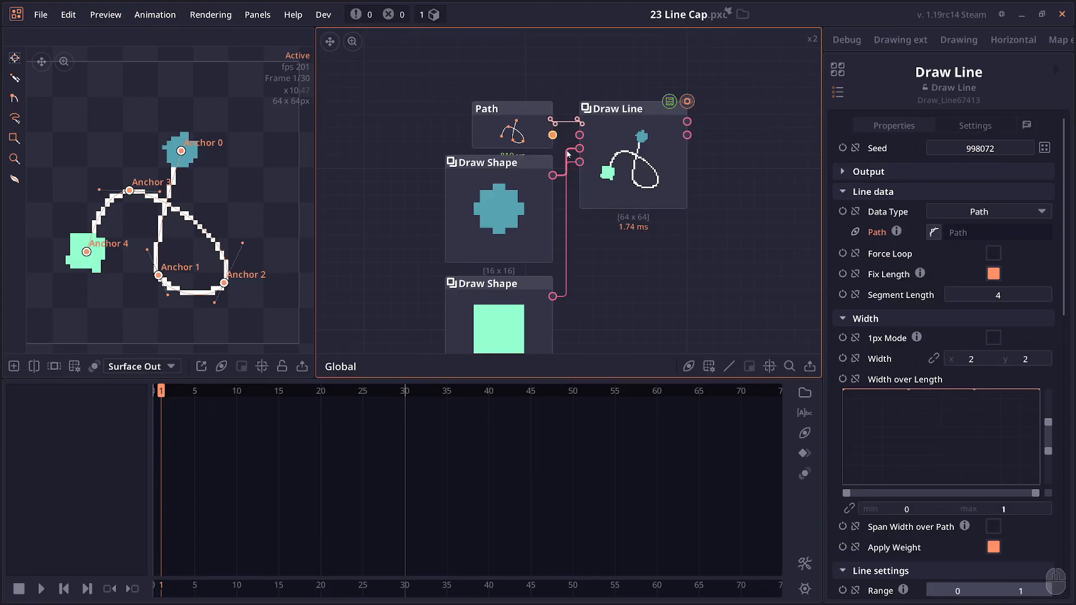
# Step: Move the path endpoints Anchor 4 and Anchor 0 slightly upward in the 23 Line Cap project's preview
pyautogui.scroll(-1, 633, 175)
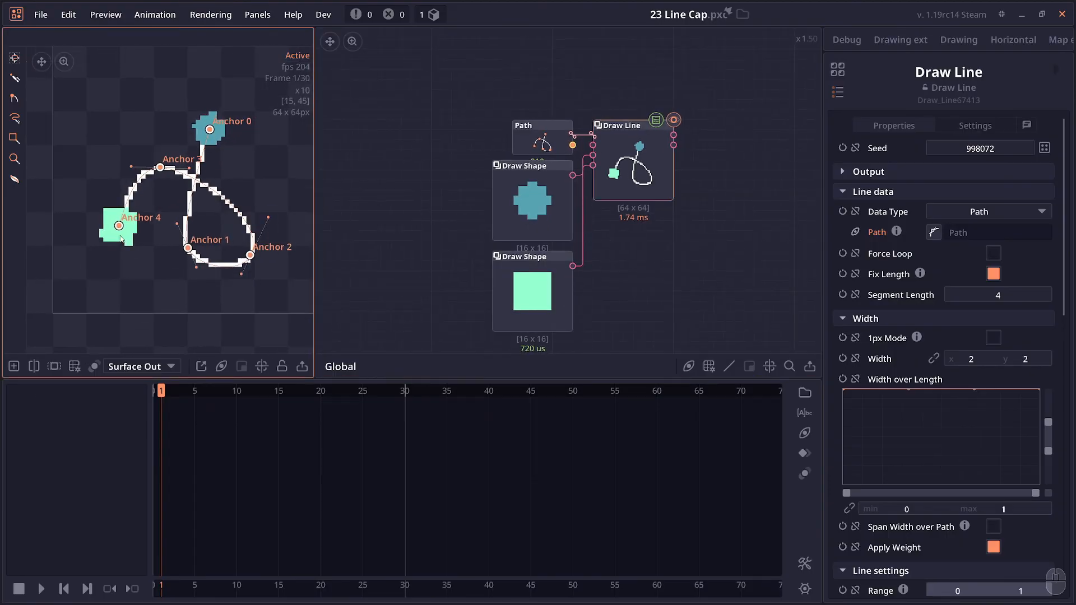
pyautogui.moveTo(118, 230)
pyautogui.mouseDown()
pyautogui.moveTo(102, 208)
pyautogui.moveTo(119, 213)
pyautogui.mouseUp()
pyautogui.moveTo(210, 130)
pyautogui.mouseDown()
pyautogui.moveTo(235, 146)
pyautogui.moveTo(201, 106)
pyautogui.moveTo(221, 120)
pyautogui.mouseUp()
# Step: Turn off Rotate Cap in the Draw Line's Render settings and move Anchor 4 up past Anchor 3
pyautogui.scroll(-6, 947, 337)
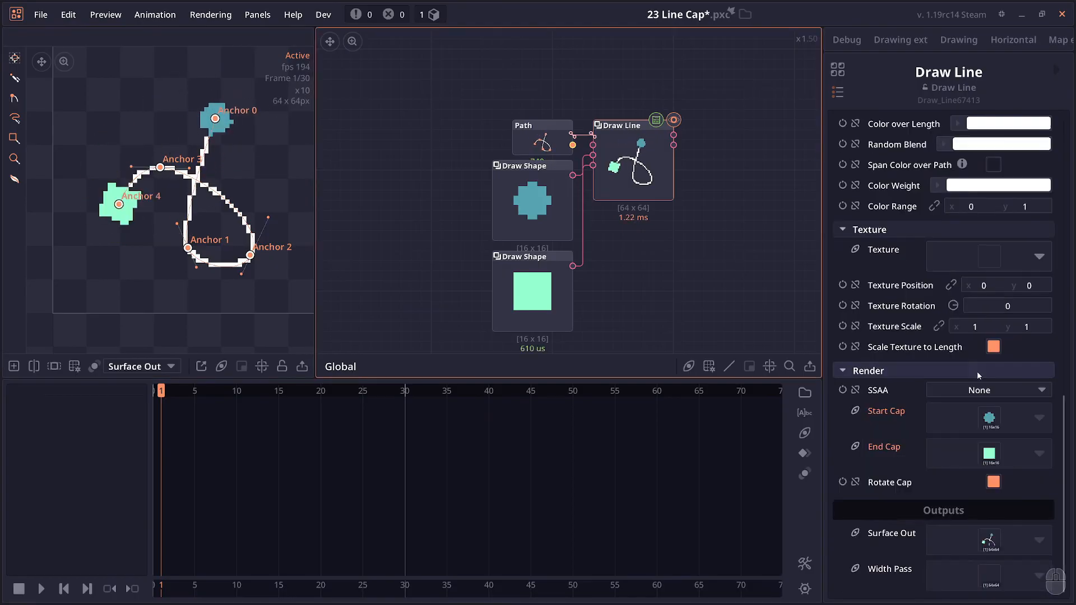
pyautogui.click(992, 482)
pyautogui.moveTo(122, 208)
pyautogui.mouseDown()
pyautogui.moveTo(98, 172)
pyautogui.moveTo(120, 110)
pyautogui.moveTo(112, 180)
pyautogui.moveTo(224, 224)
pyautogui.moveTo(104, 218)
pyautogui.moveTo(163, 101)
pyautogui.mouseUp()
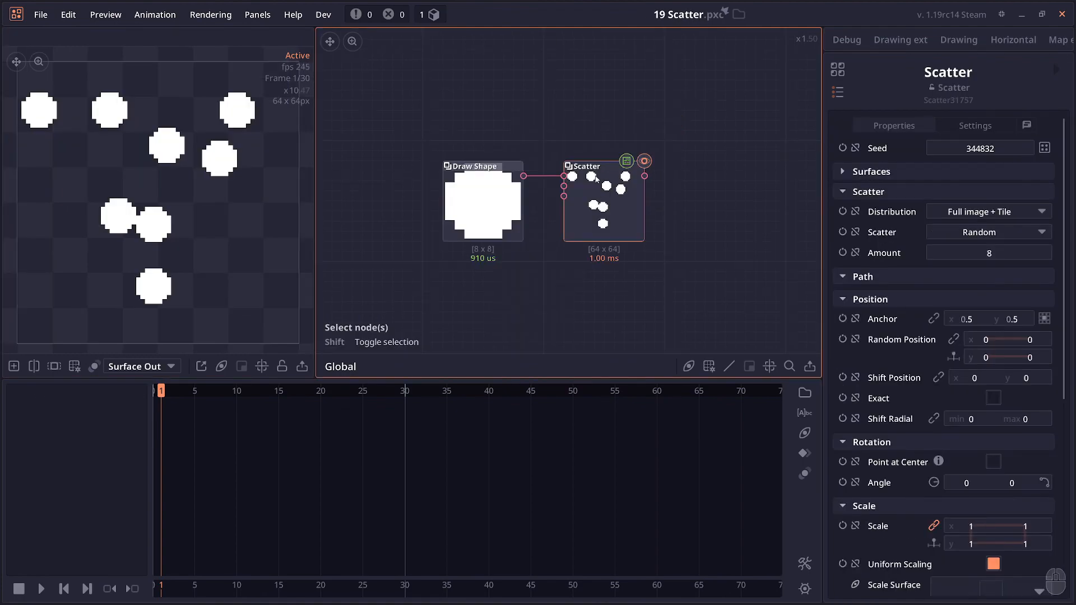
# Step: Set the Scatter node's Scatter type to Poisson and its Distance to 8.79
pyautogui.click(943, 231)
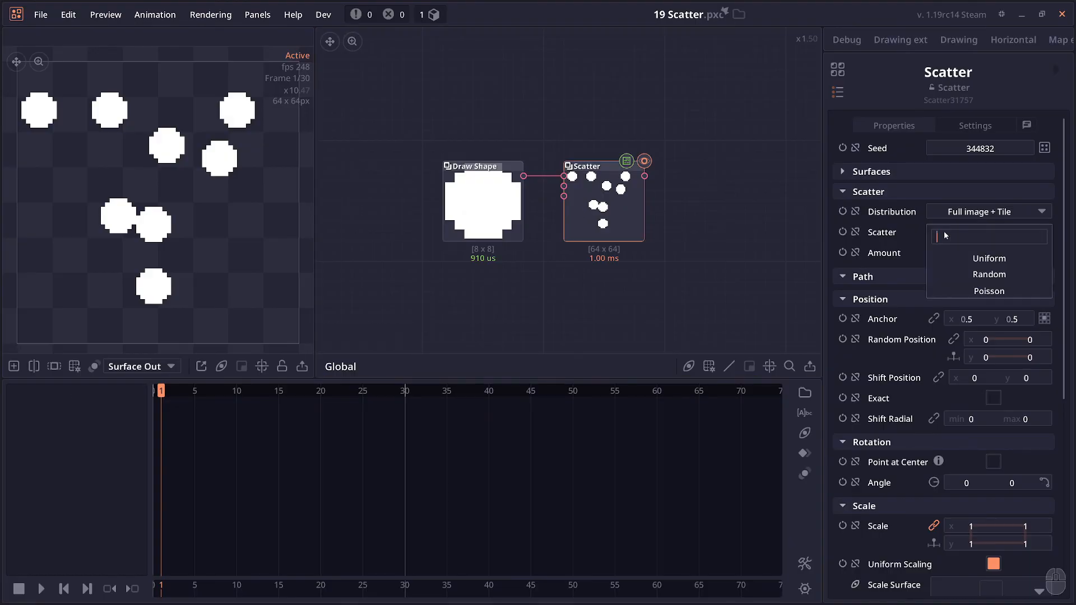
pyautogui.click(973, 289)
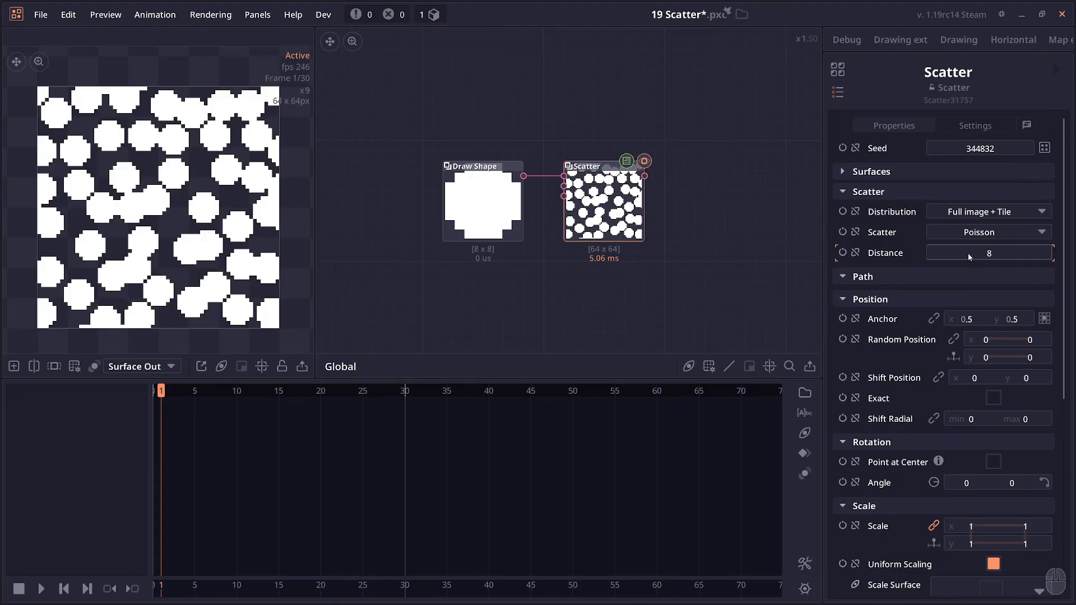
pyautogui.moveTo(986, 252); pyautogui.dragTo(1000, 253)
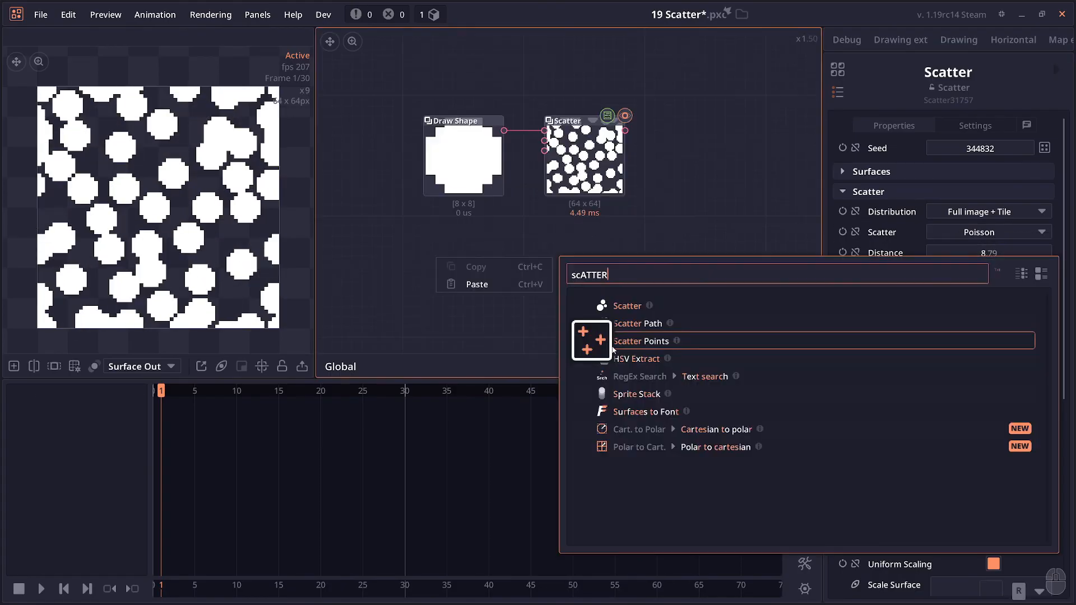
# Step: Add a Scatter Points node, place it just below the Scatter node, and choose another Scatter type for it
pyautogui.click(613, 348)
pyautogui.moveTo(572, 270); pyautogui.dragTo(594, 232)
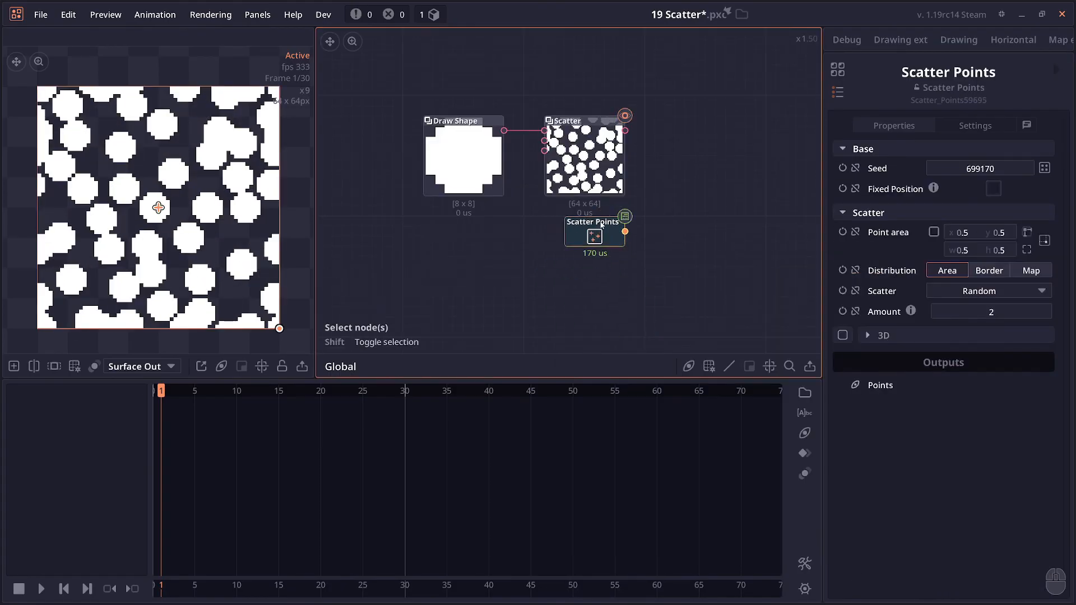
pyautogui.click(971, 291)
pyautogui.click(973, 348)
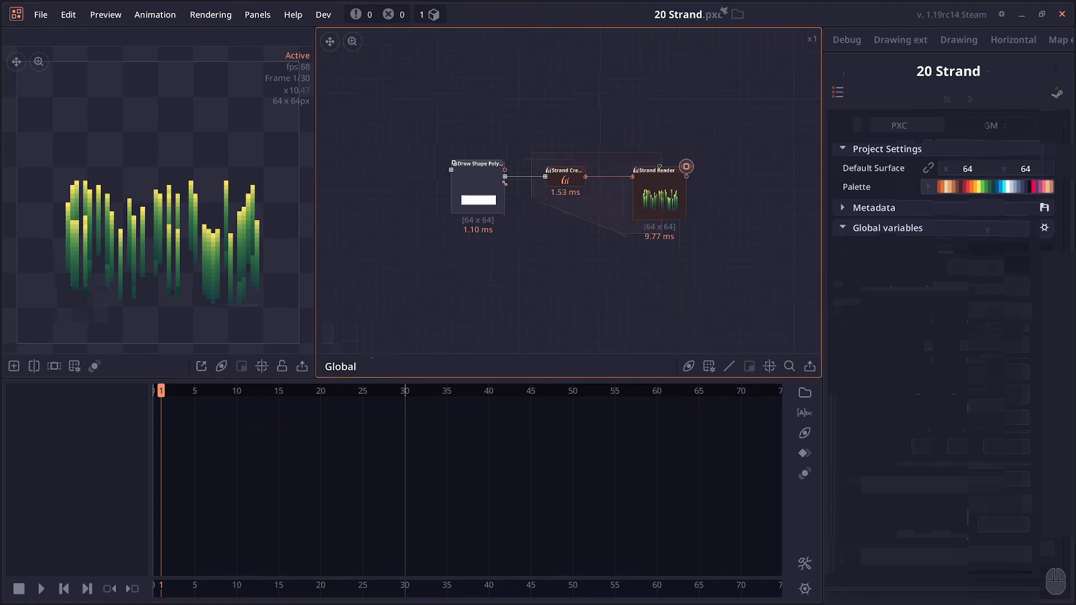
# Step: Select Strand Create in the 20 Strand project and widen the gap between it and Strand Render
pyautogui.click(558, 191)
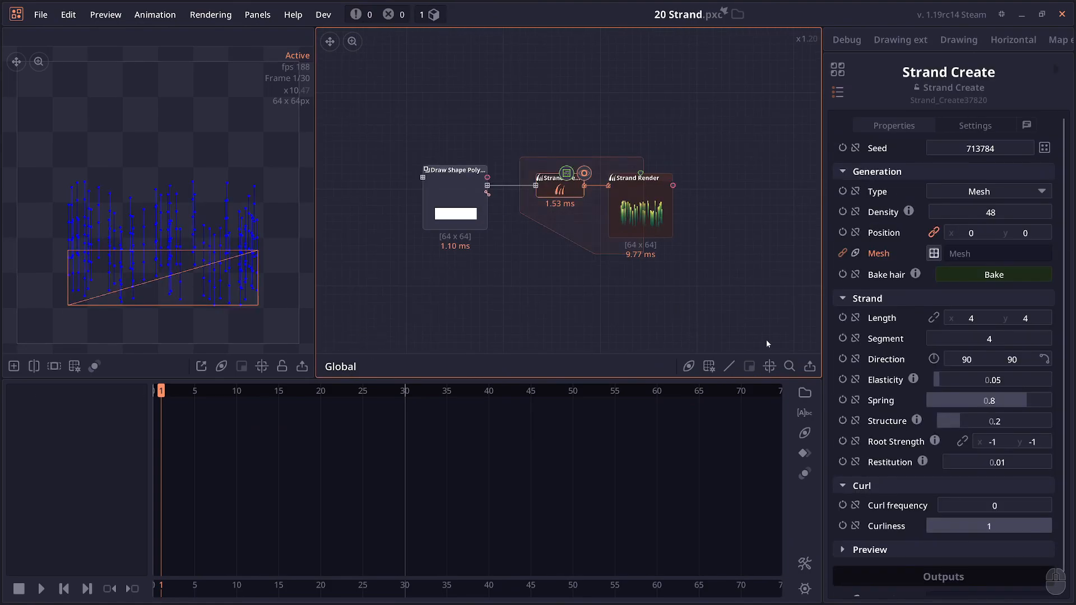
pyautogui.moveTo(573, 226); pyautogui.dragTo(580, 231)
pyautogui.scroll(1, 586, 236)
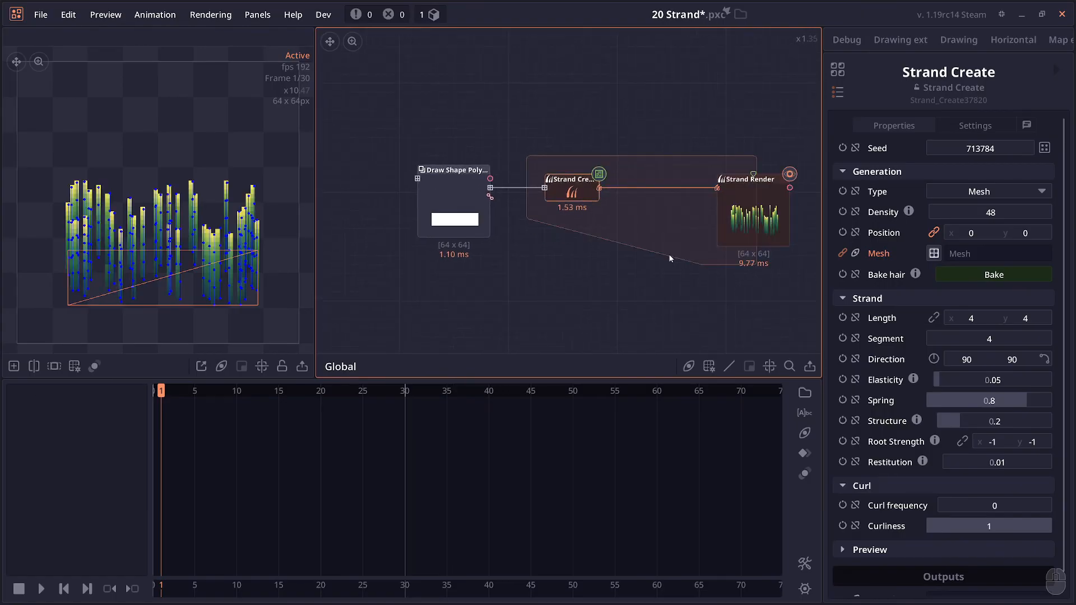
# Step: Browse the StrandSim Affectors available in the list of addable nodes without adding one
pyautogui.rightClick(617, 219)
pyautogui.rightClick(634, 213)
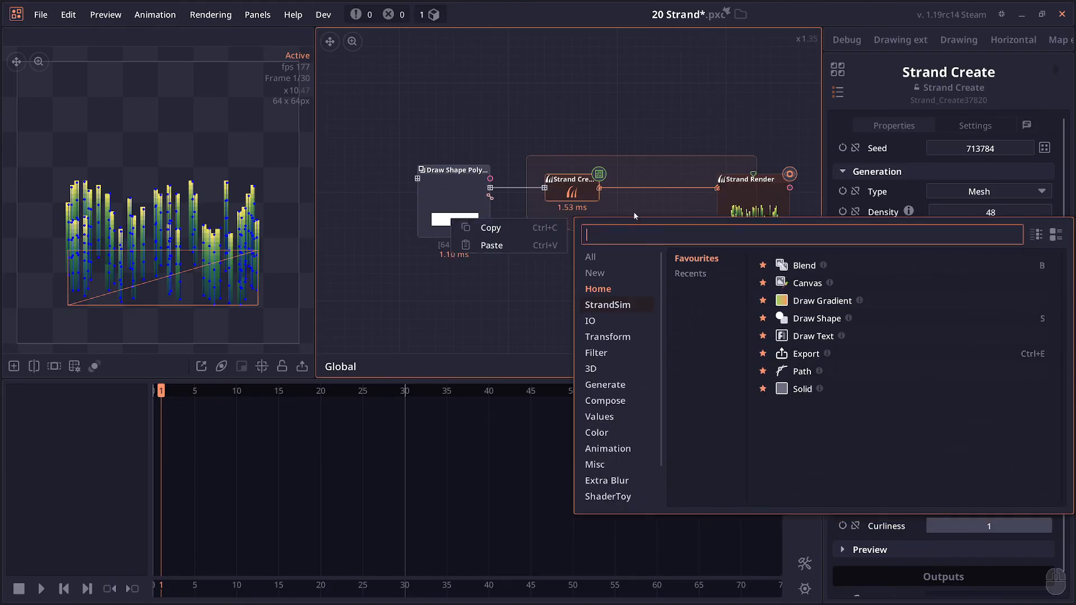
pyautogui.click(632, 304)
pyautogui.click(693, 288)
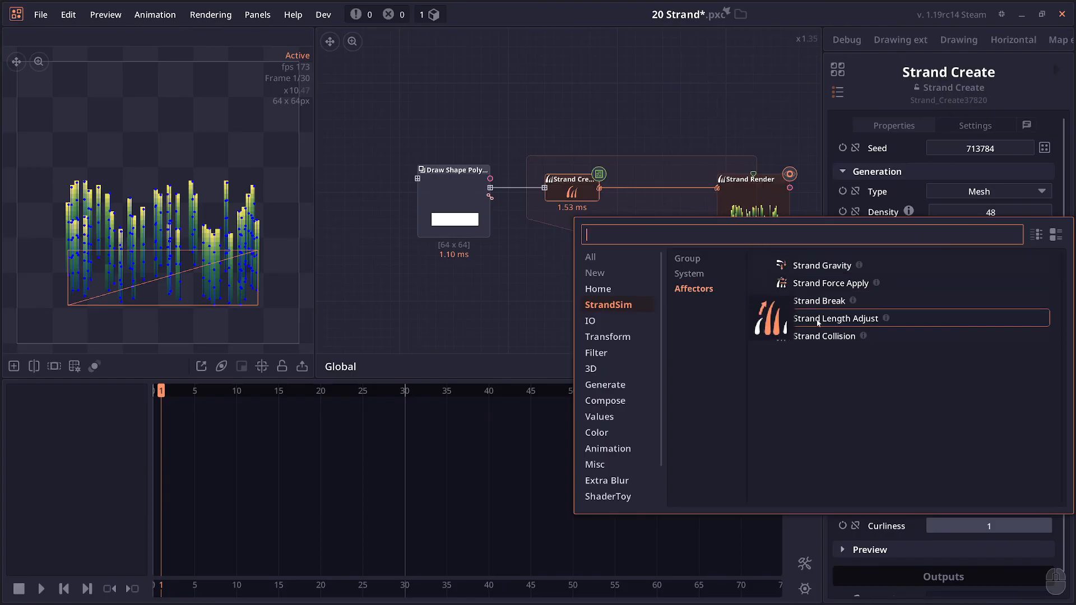
pyautogui.click(751, 208)
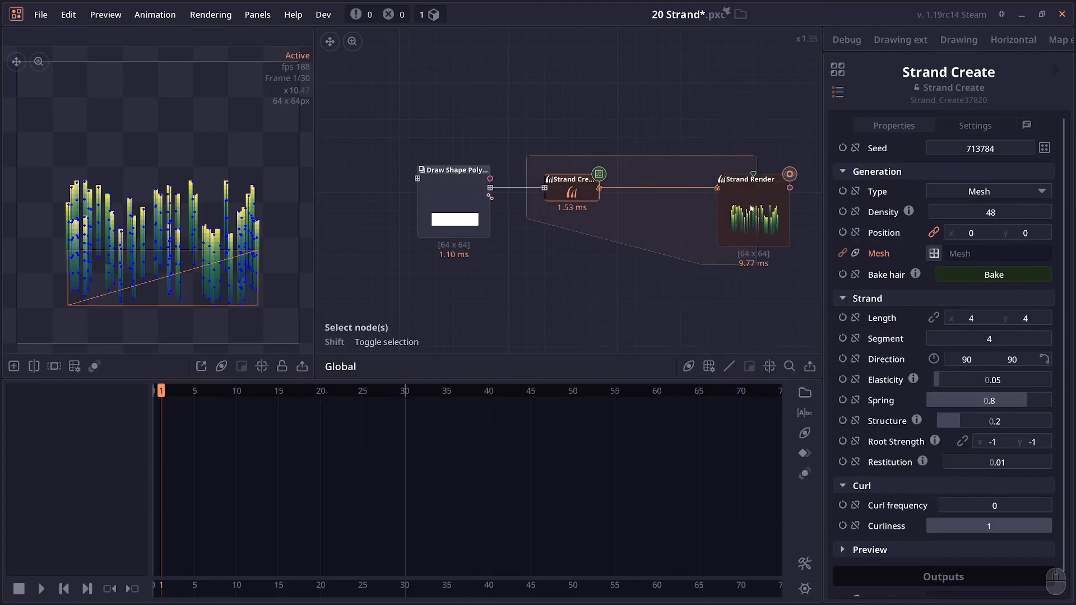
pyautogui.moveTo(750, 207); pyautogui.dragTo(732, 208)
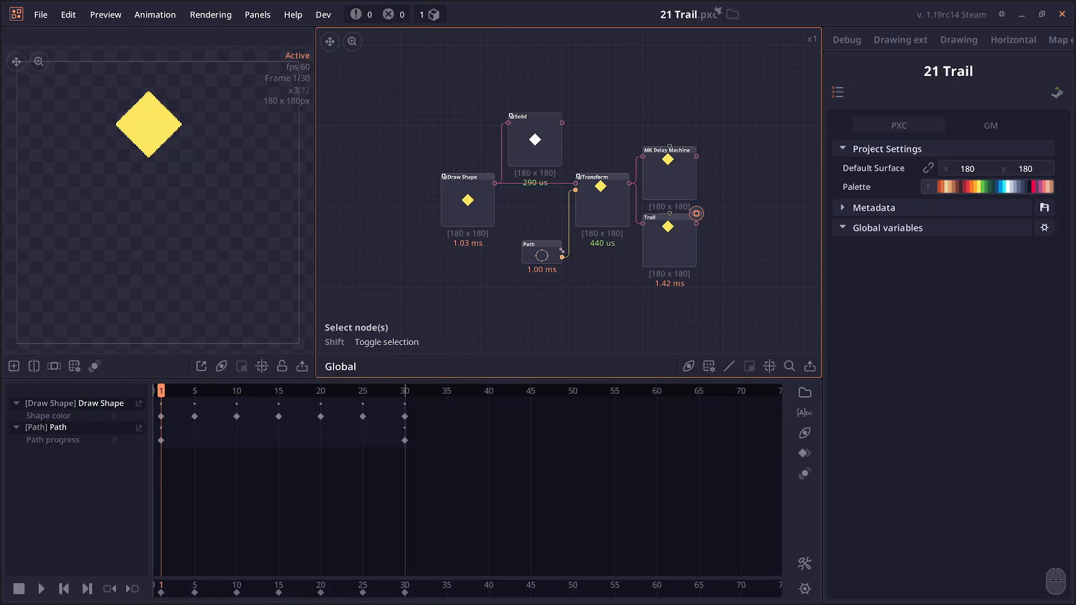
# Step: Compare the Trail node's output with the MK Delay Machine's output in the 21 Trail project
pyautogui.click(683, 243)
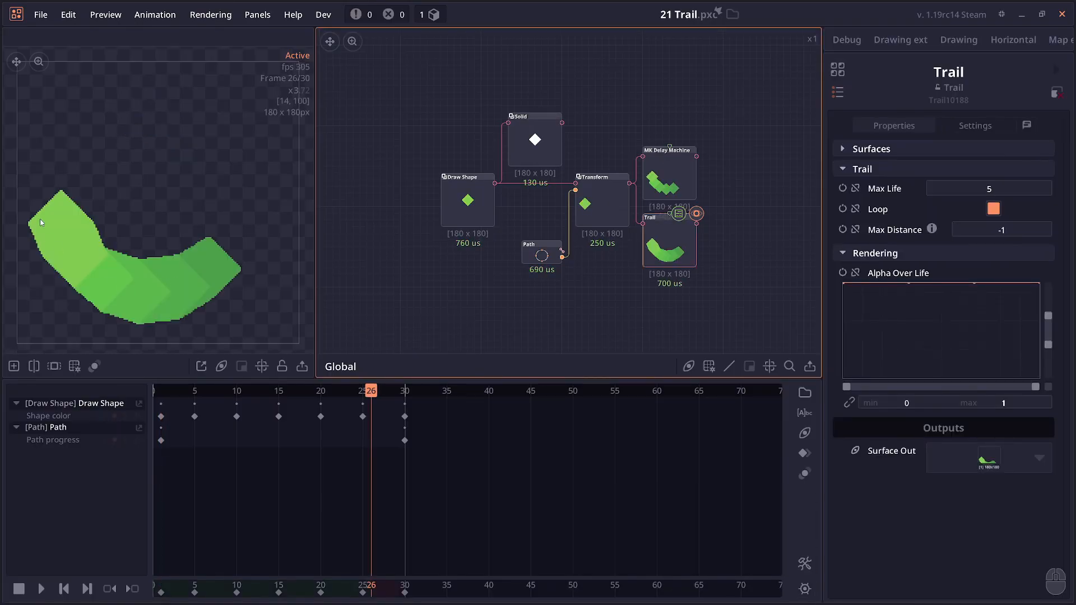
pyautogui.click(655, 179)
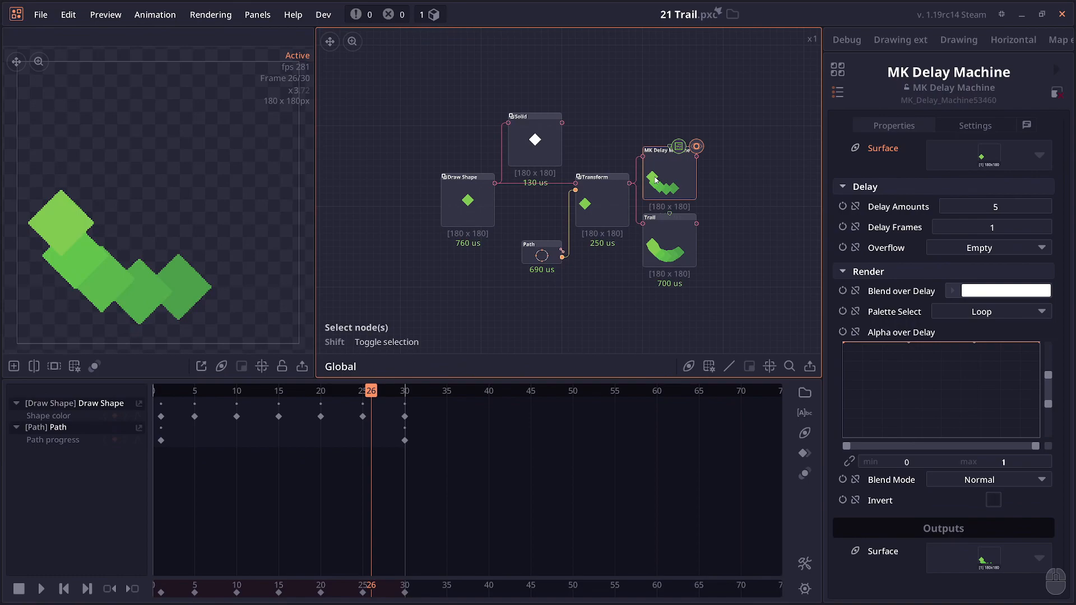
pyautogui.click(689, 230)
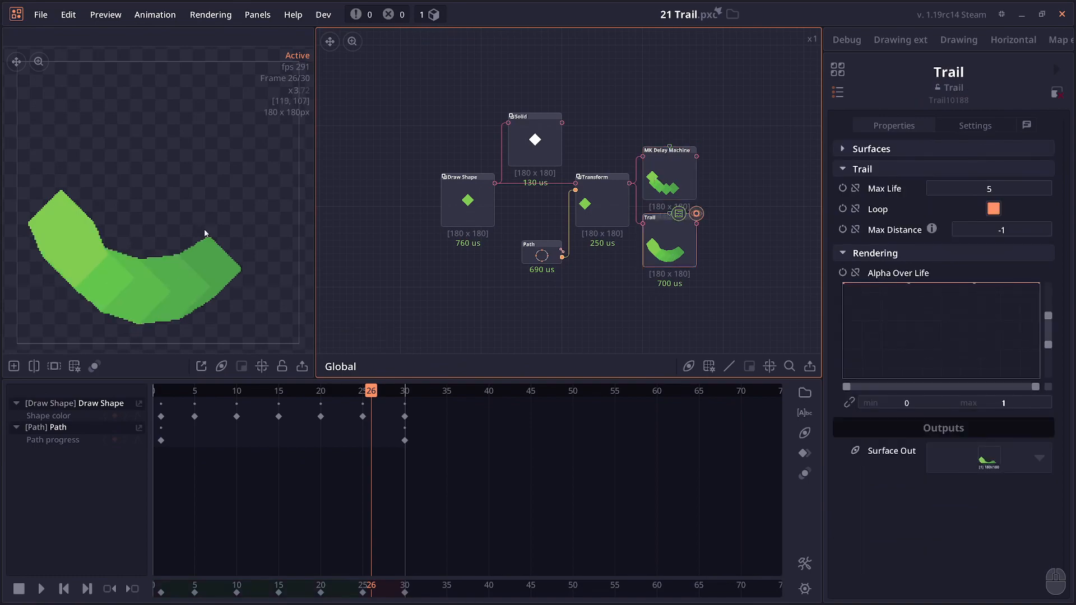
pyautogui.click(652, 195)
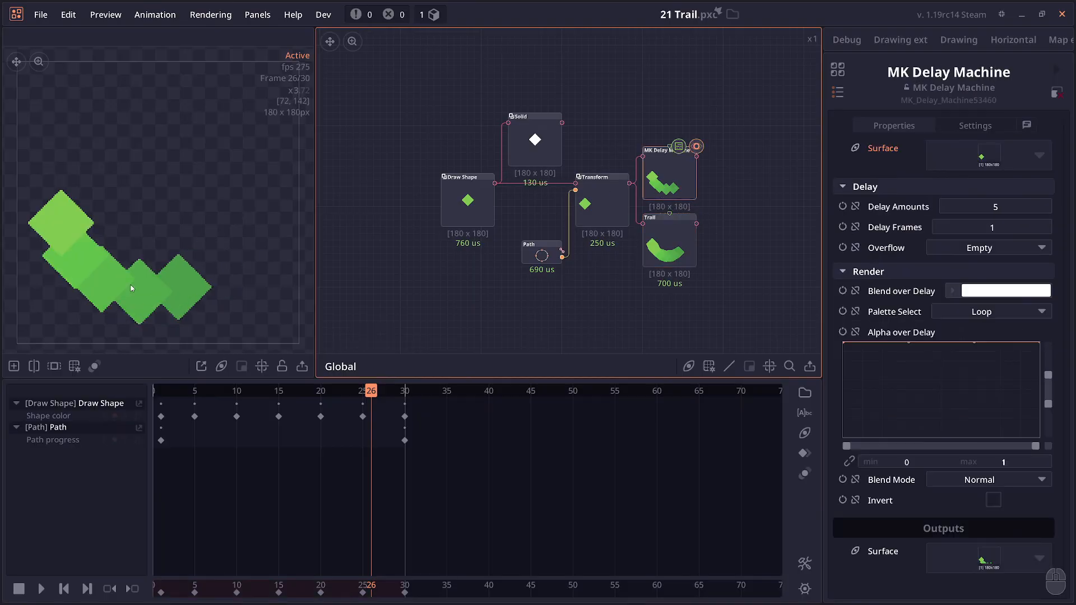
pyautogui.click(673, 258)
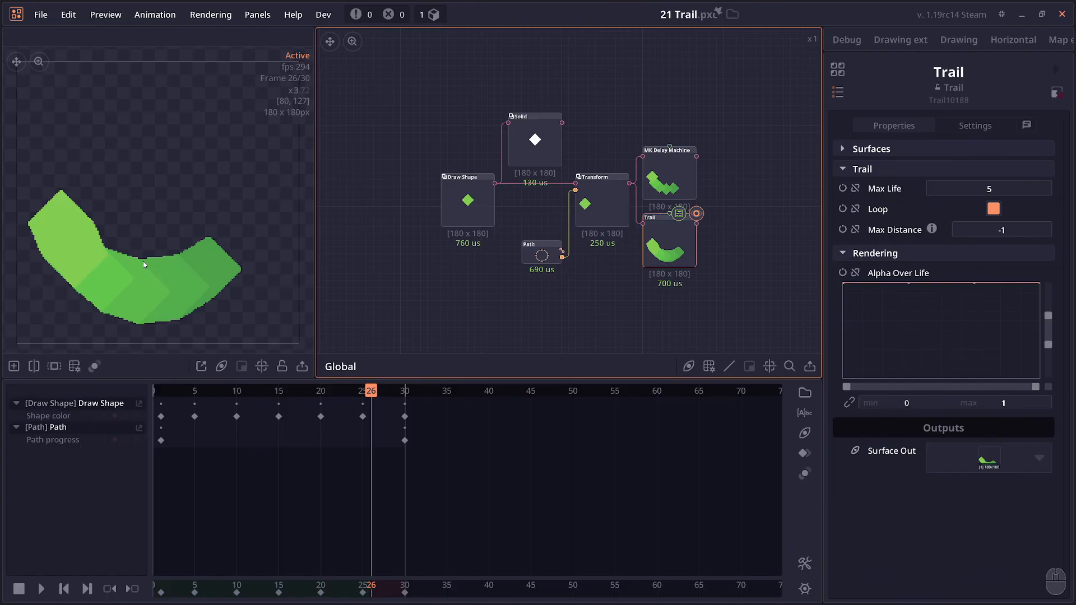
# Step: Play and pause the animation repeatedly to examine the Trail node's result at different frames
pyautogui.press('space')
pyautogui.press('space')
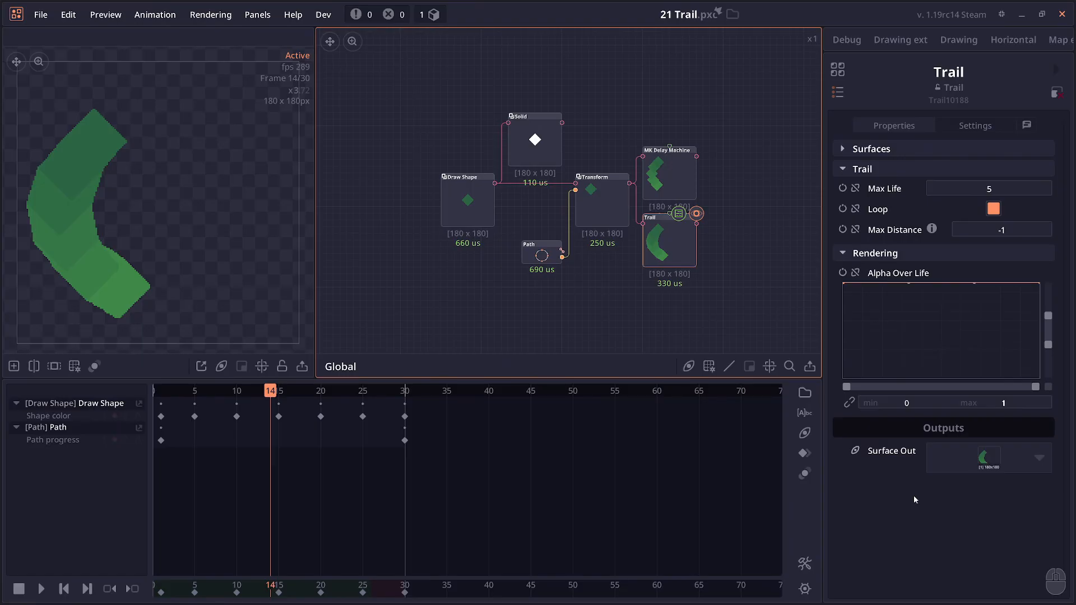
pyautogui.moveTo(277, 418)
pyautogui.press('space')
pyautogui.press('space')
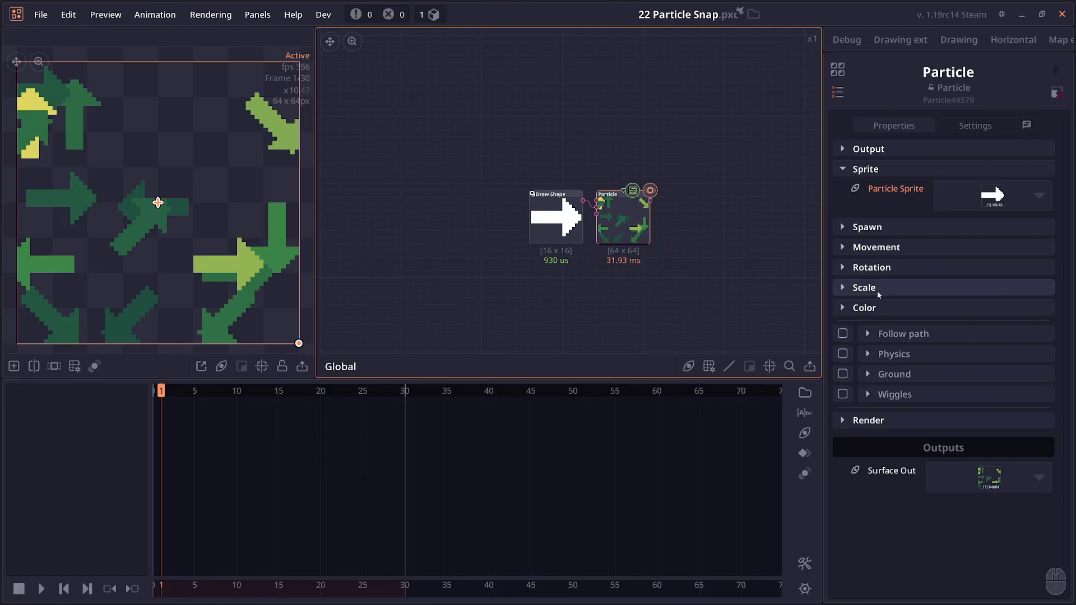
# Step: Examine the Particle node's Rotation settings down to Snap Rotation and play the animation in the 22 Particle Snap project
pyautogui.click(871, 267)
pyautogui.scroll(-3, 913, 438)
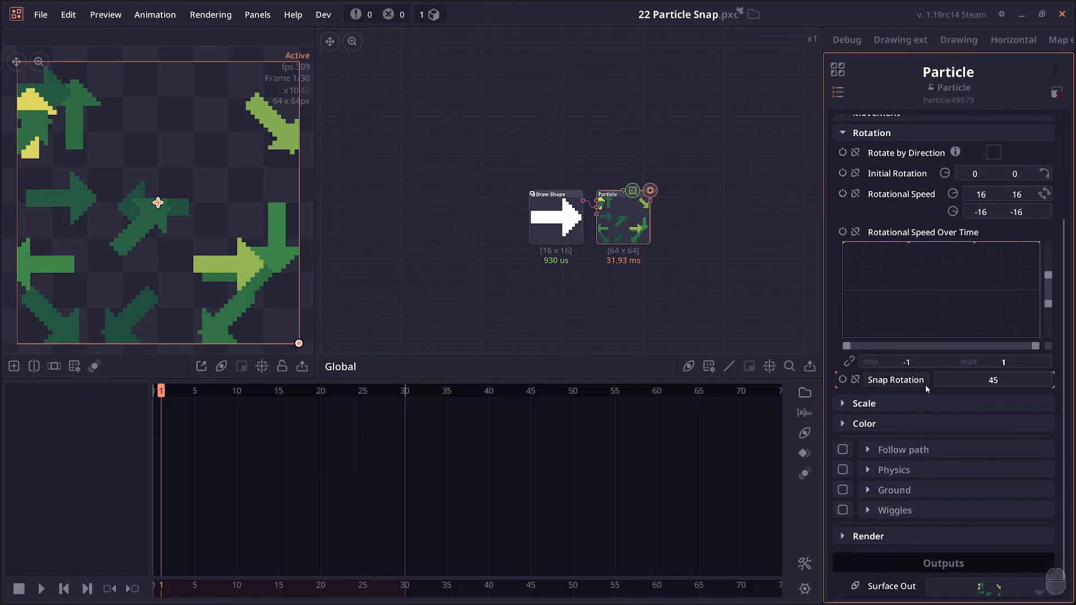
pyautogui.moveTo(613, 232); pyautogui.dragTo(630, 242)
pyautogui.press('space')
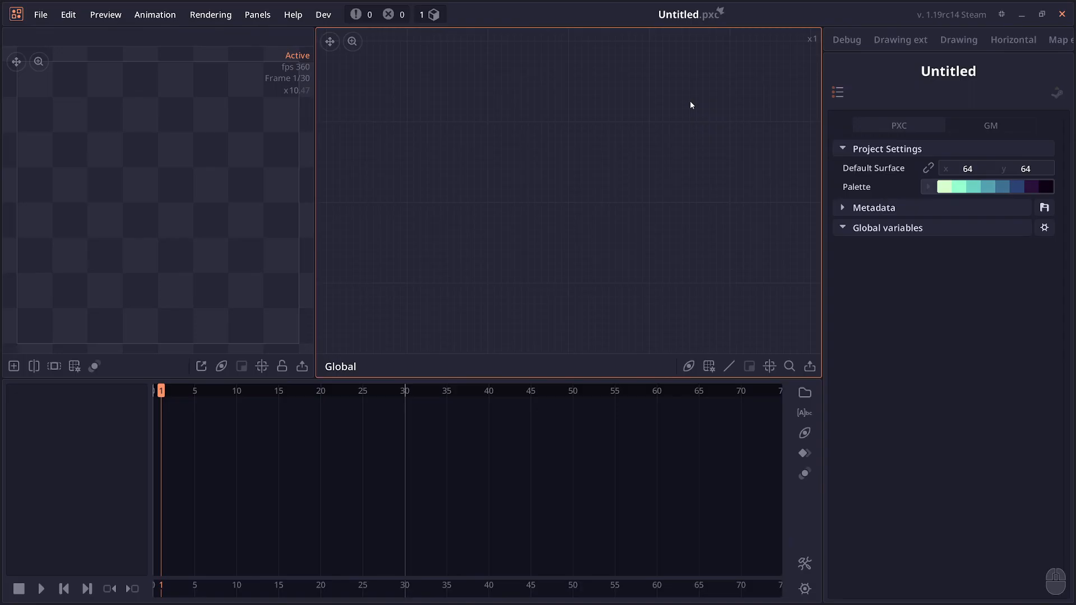
# Step: Open the release information for the installed version and browse the list of downloadable versions
pyautogui.click(947, 14)
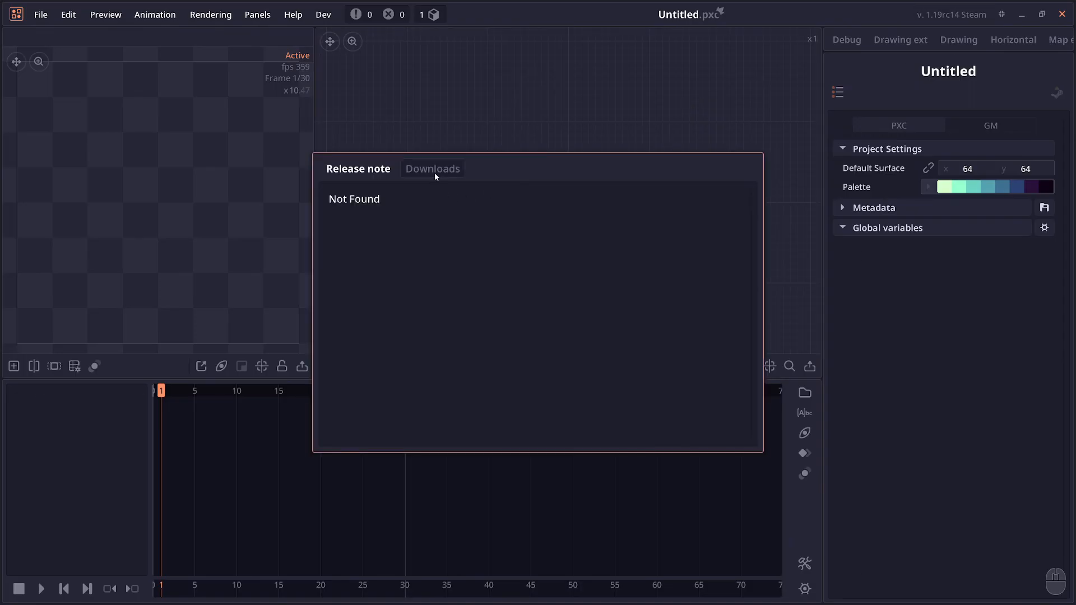
pyautogui.click(435, 171)
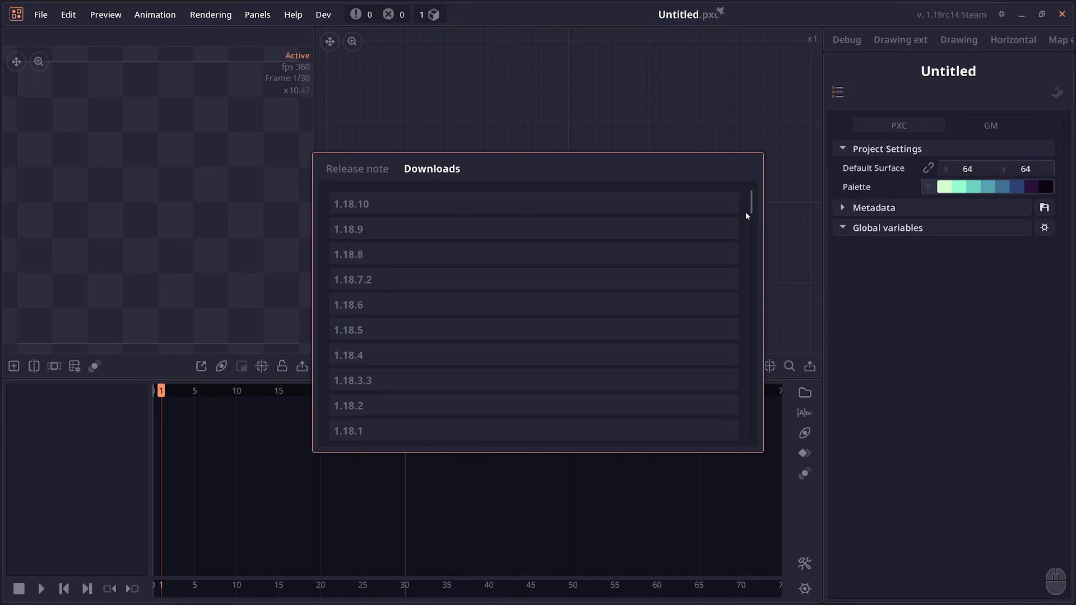
pyautogui.moveTo(756, 204); pyautogui.dragTo(757, 487)
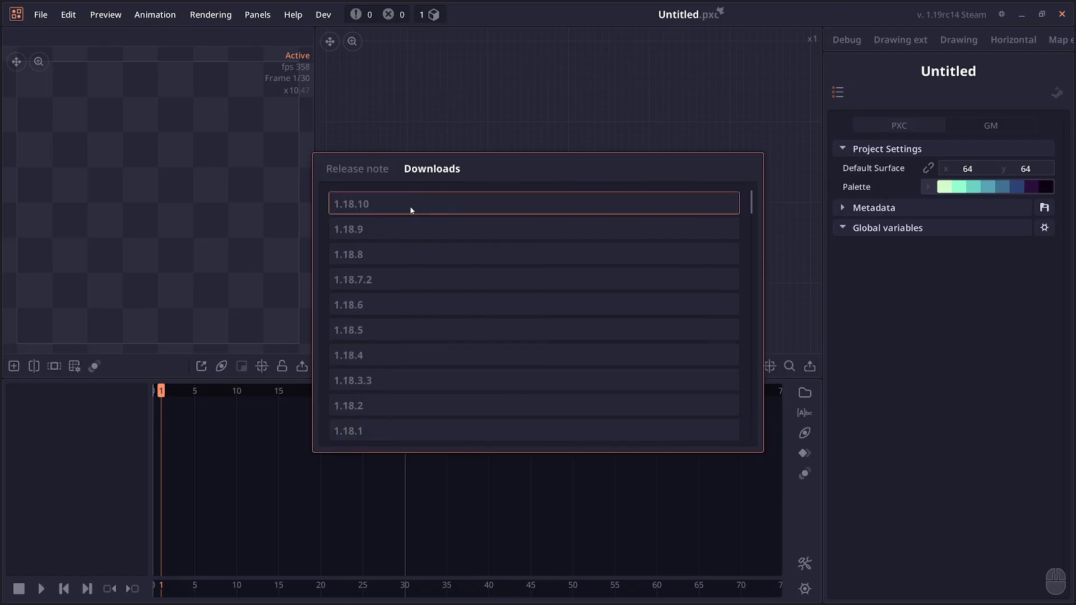
pyautogui.scroll(-3, 429, 343)
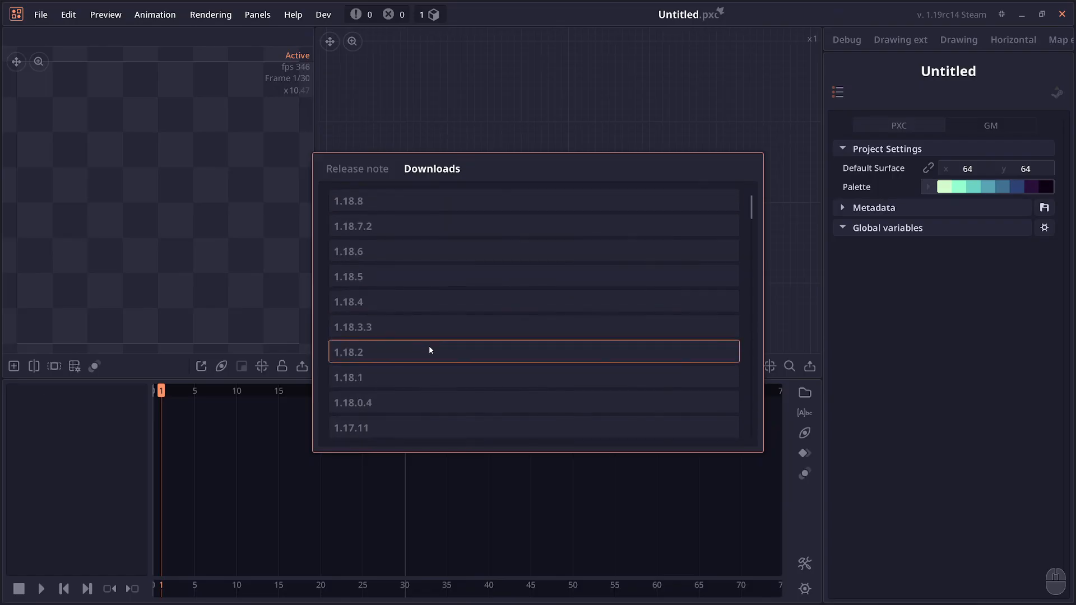
pyautogui.scroll(-2, 420, 336)
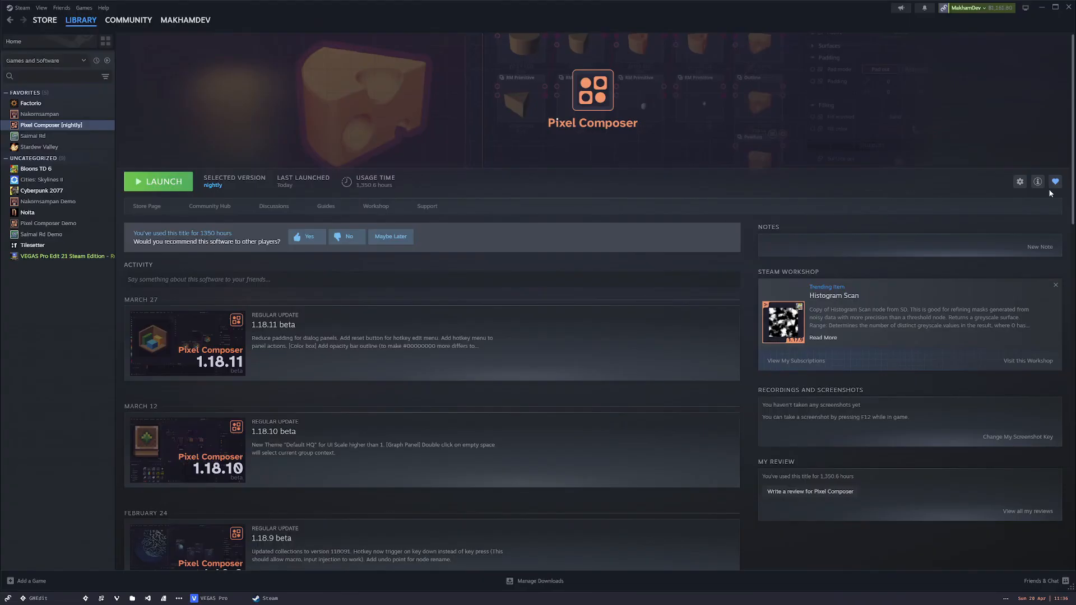
# Step: In Steam, review the beta branches offered in Pixel Composer's properties without changing the selected one
pyautogui.click(1020, 181)
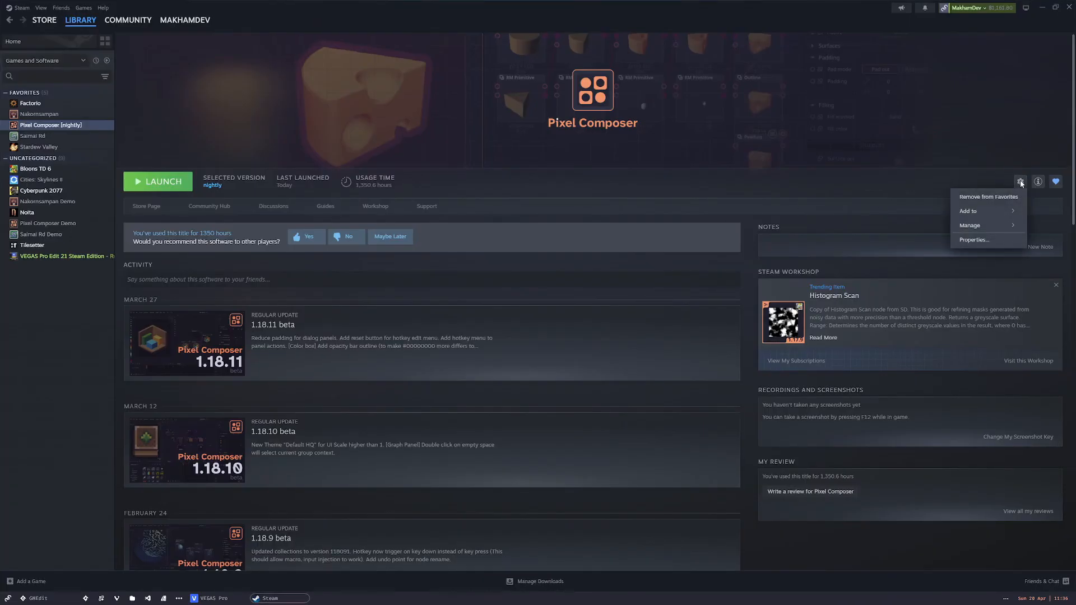
pyautogui.click(986, 241)
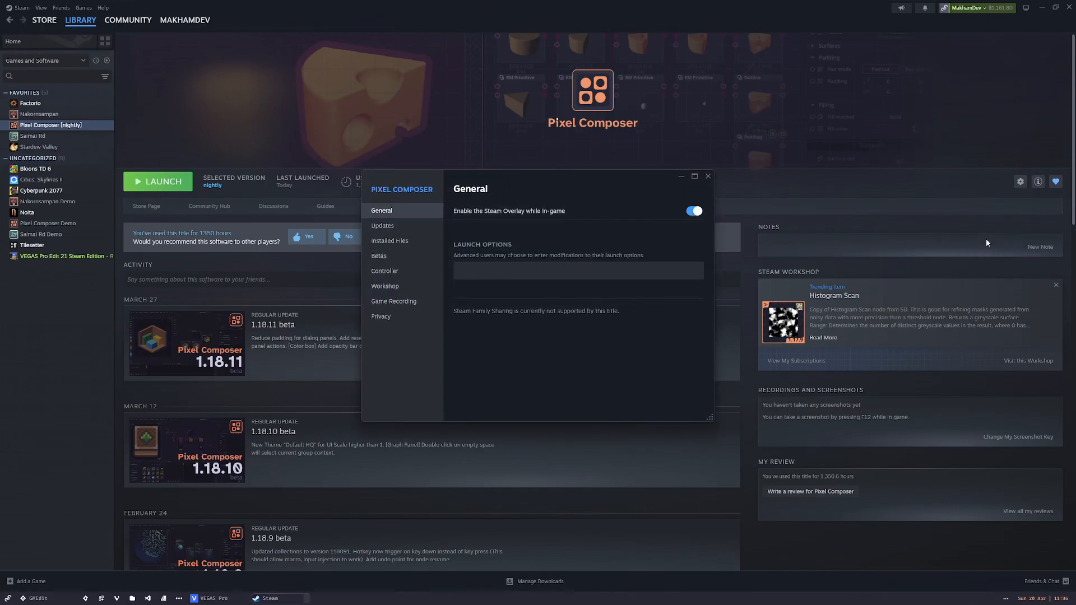
pyautogui.click(403, 256)
pyautogui.click(652, 210)
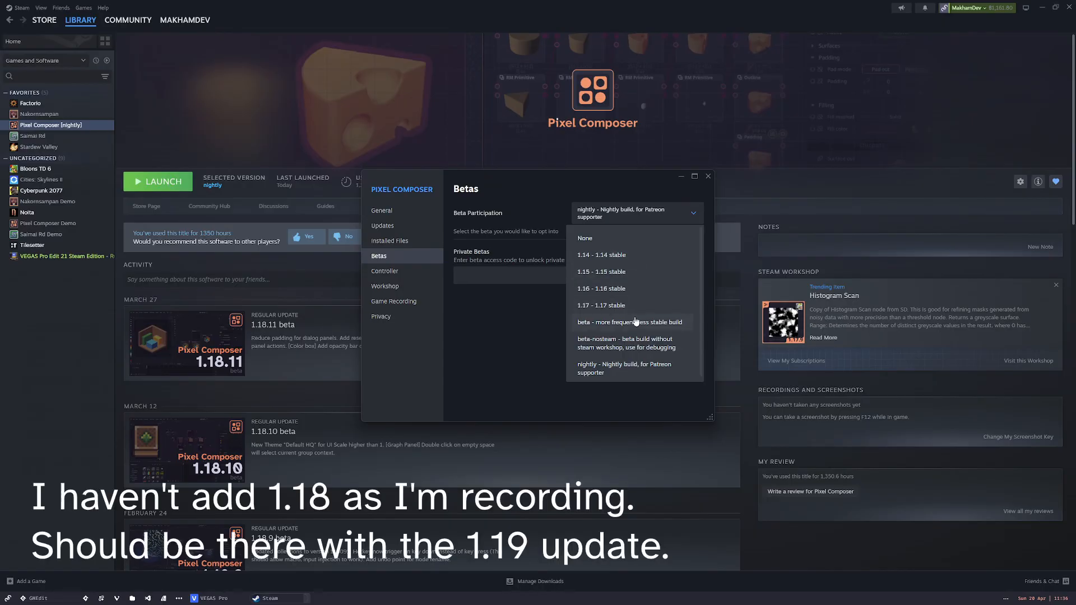
pyautogui.click(536, 314)
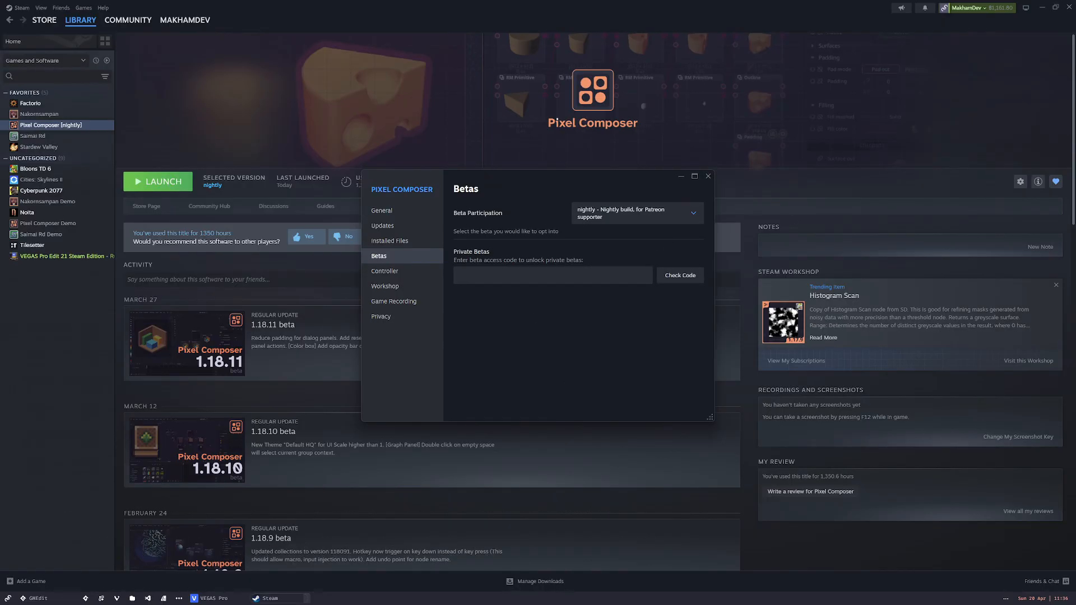
pyautogui.press('super+d')
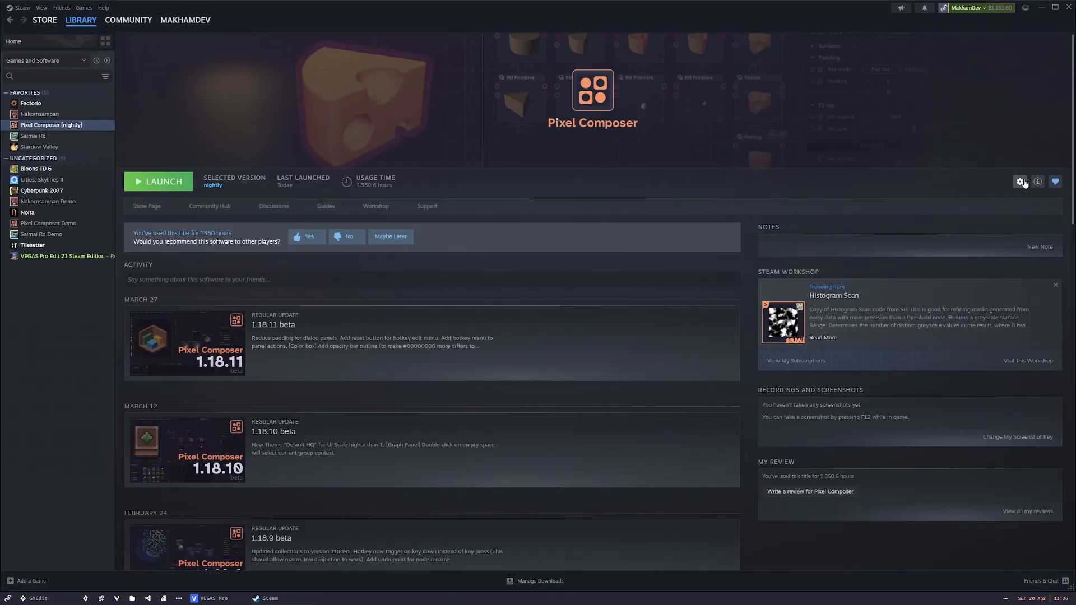